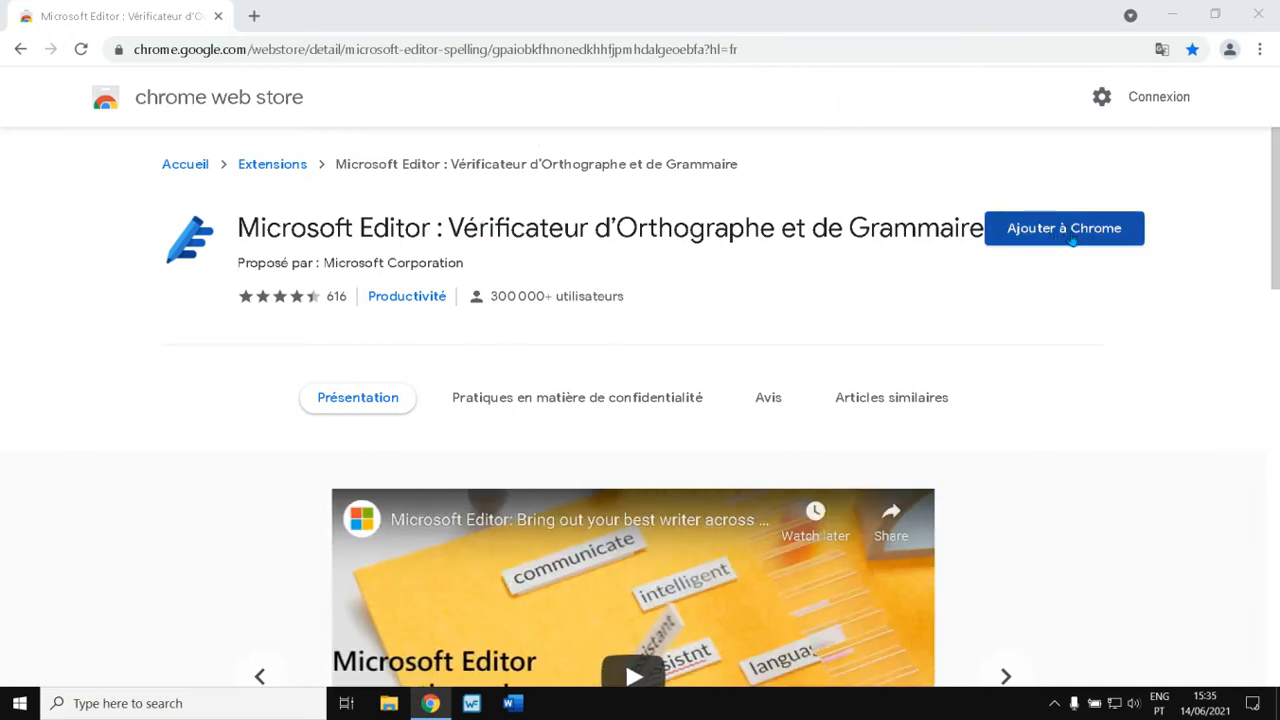
Step: Install the Microsoft Editor extension in Chrome and pin it to the browser toolbar
left_click(1072, 239)
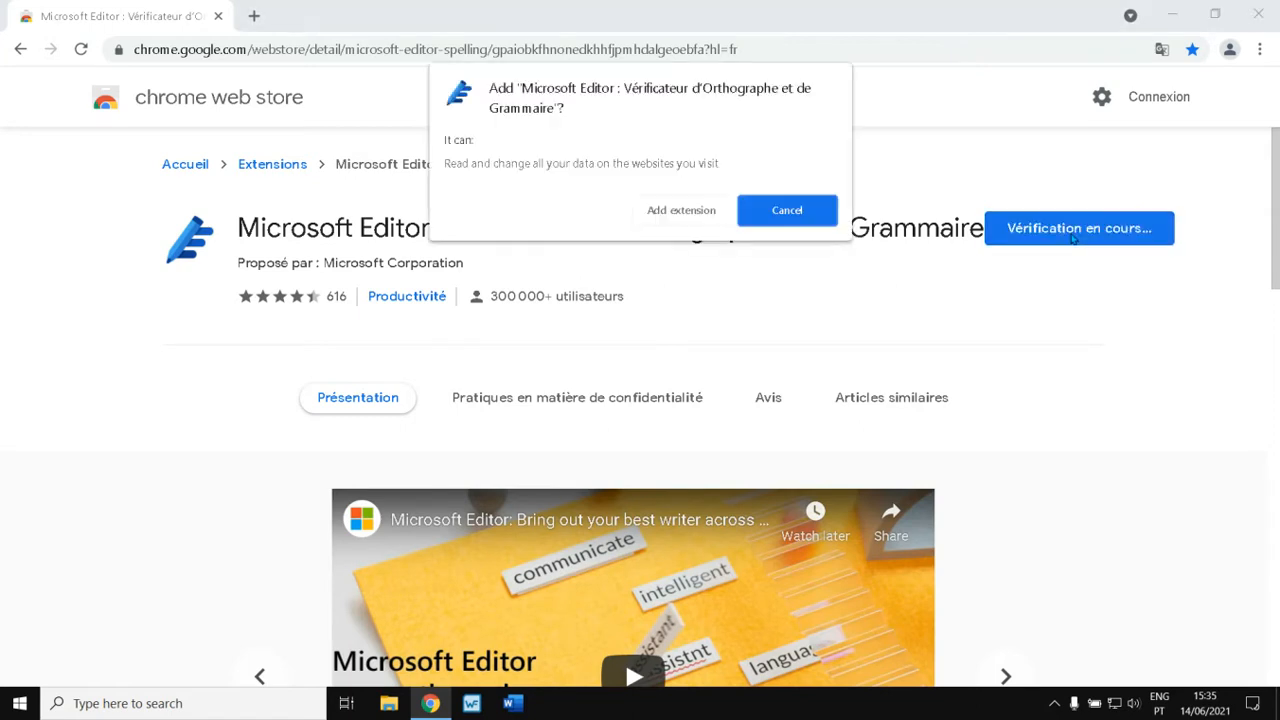
left_click(700, 214)
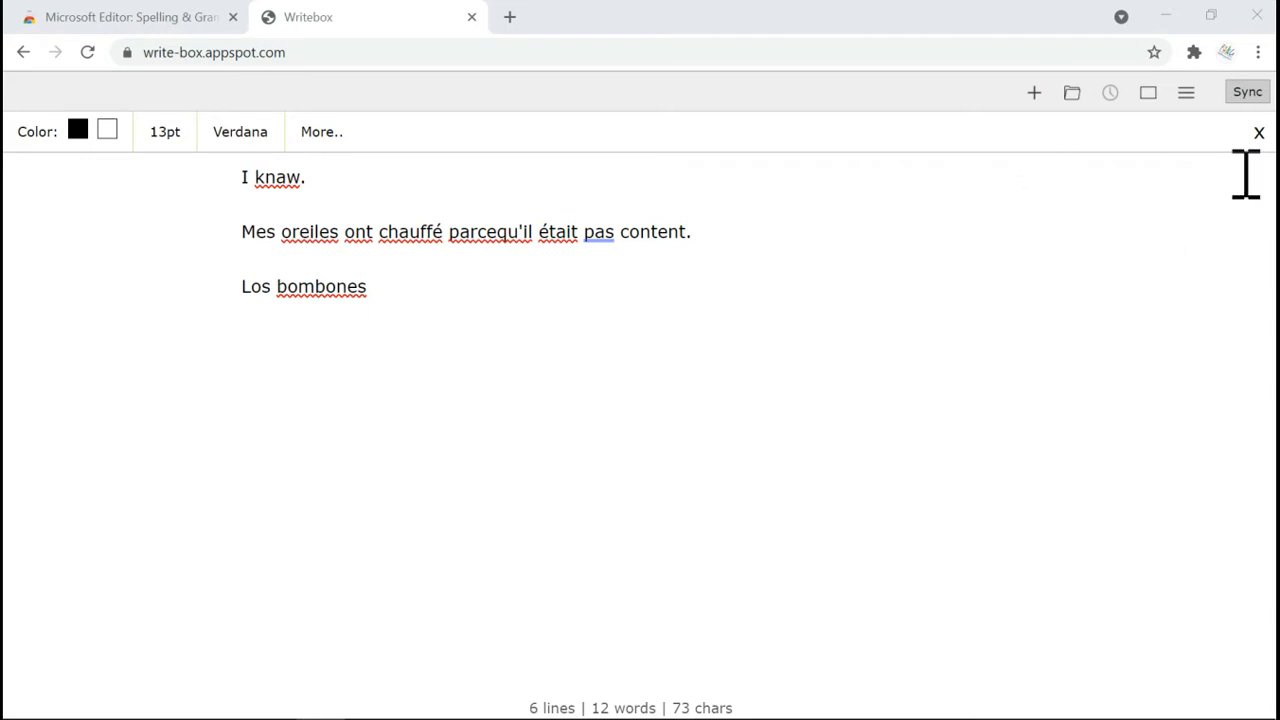
left_click(1194, 51)
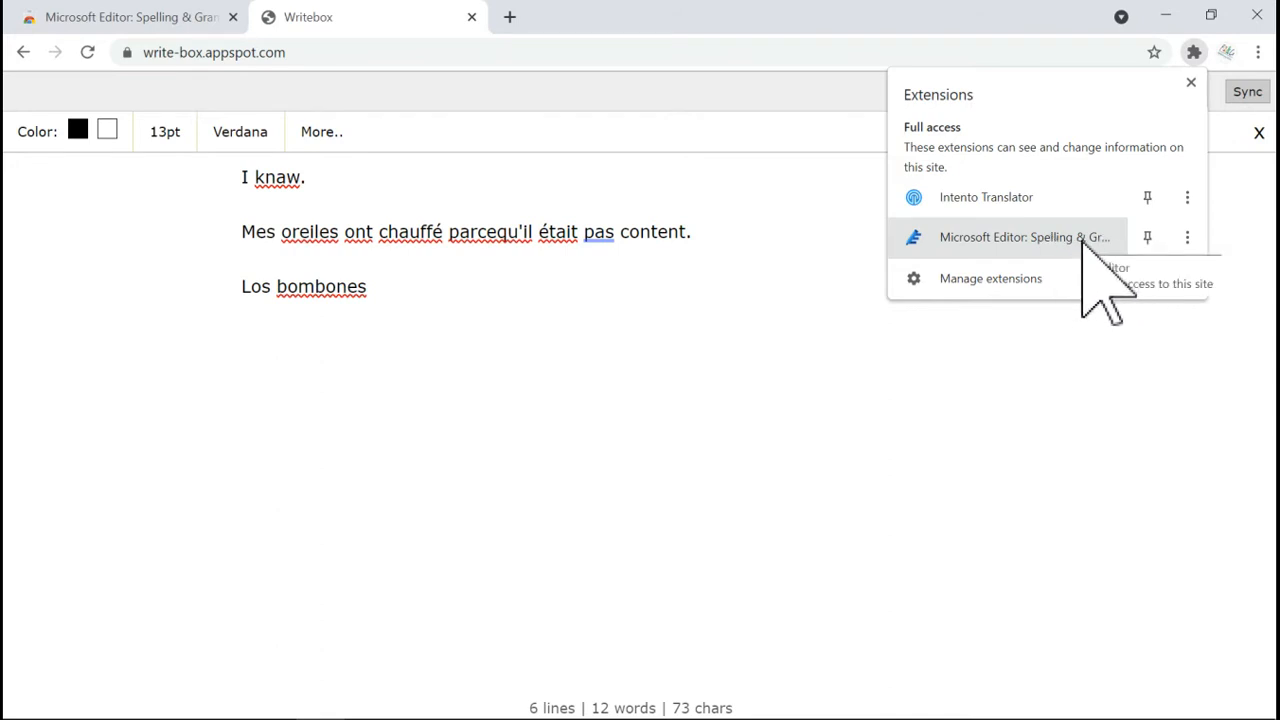
left_click(1148, 237)
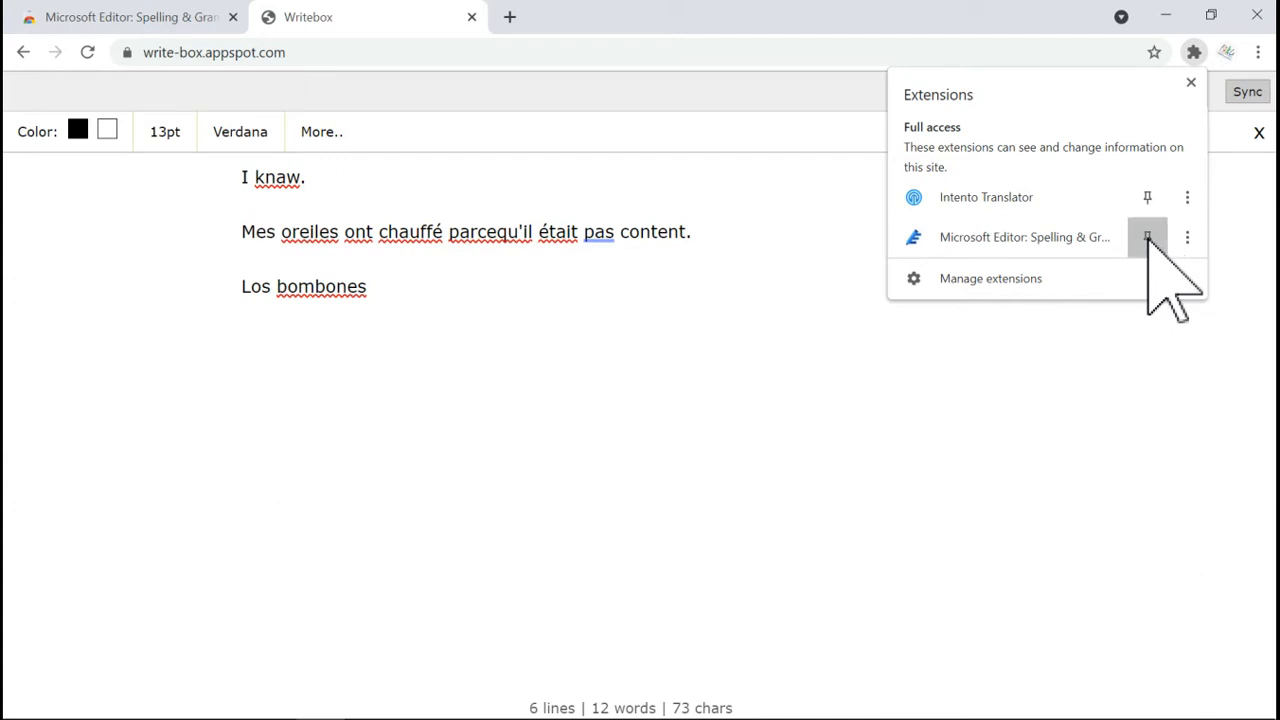
left_click(1248, 240)
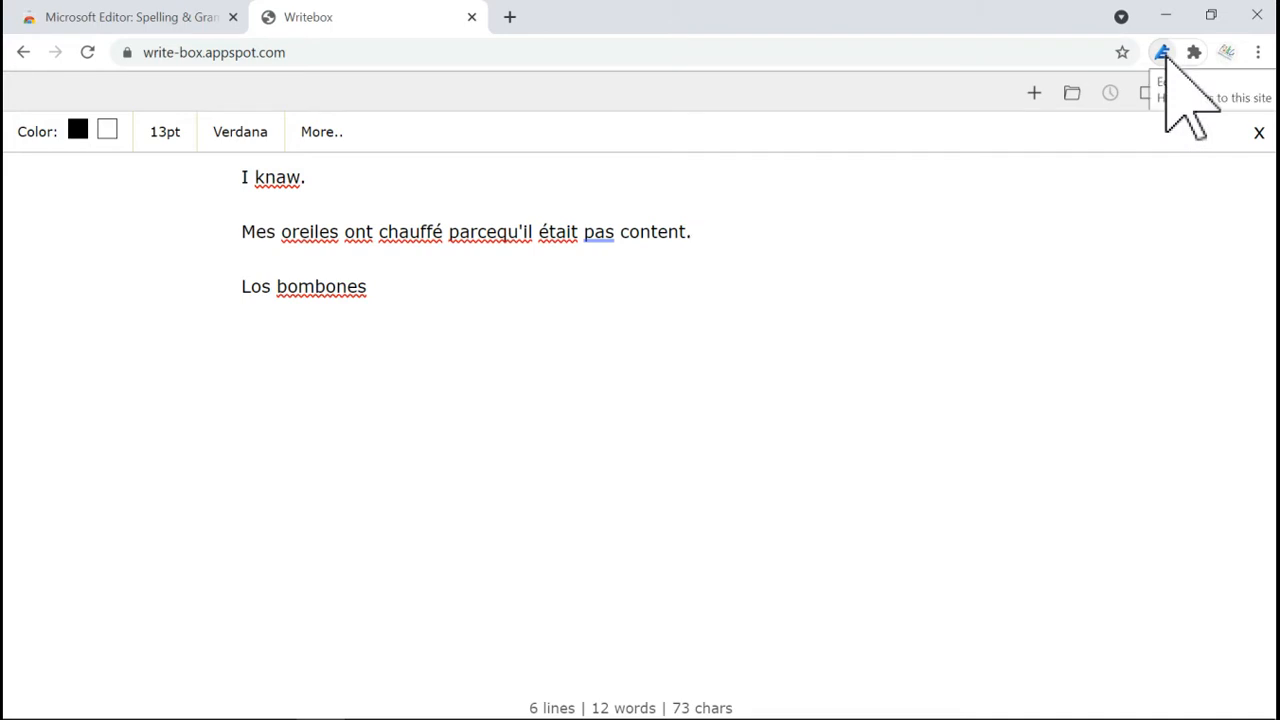
Step: Open the settings page of the Microsoft Editor extension
left_click(1163, 52)
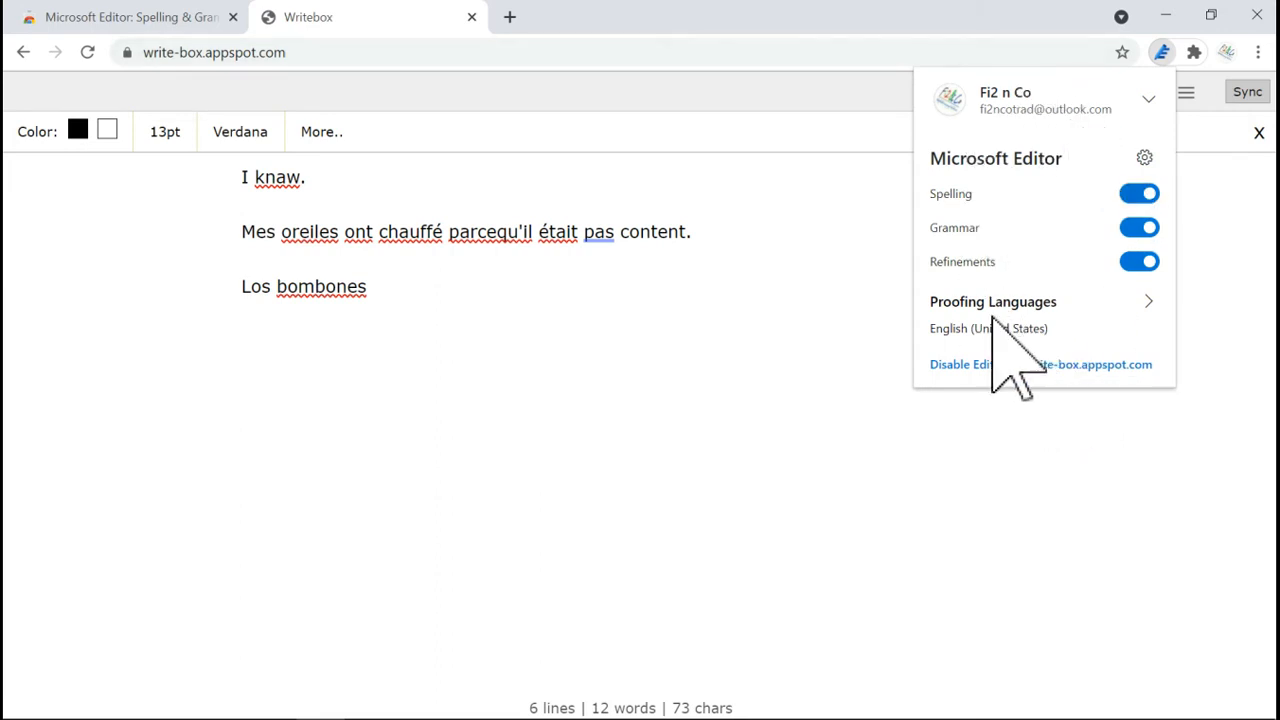
left_click(1145, 160)
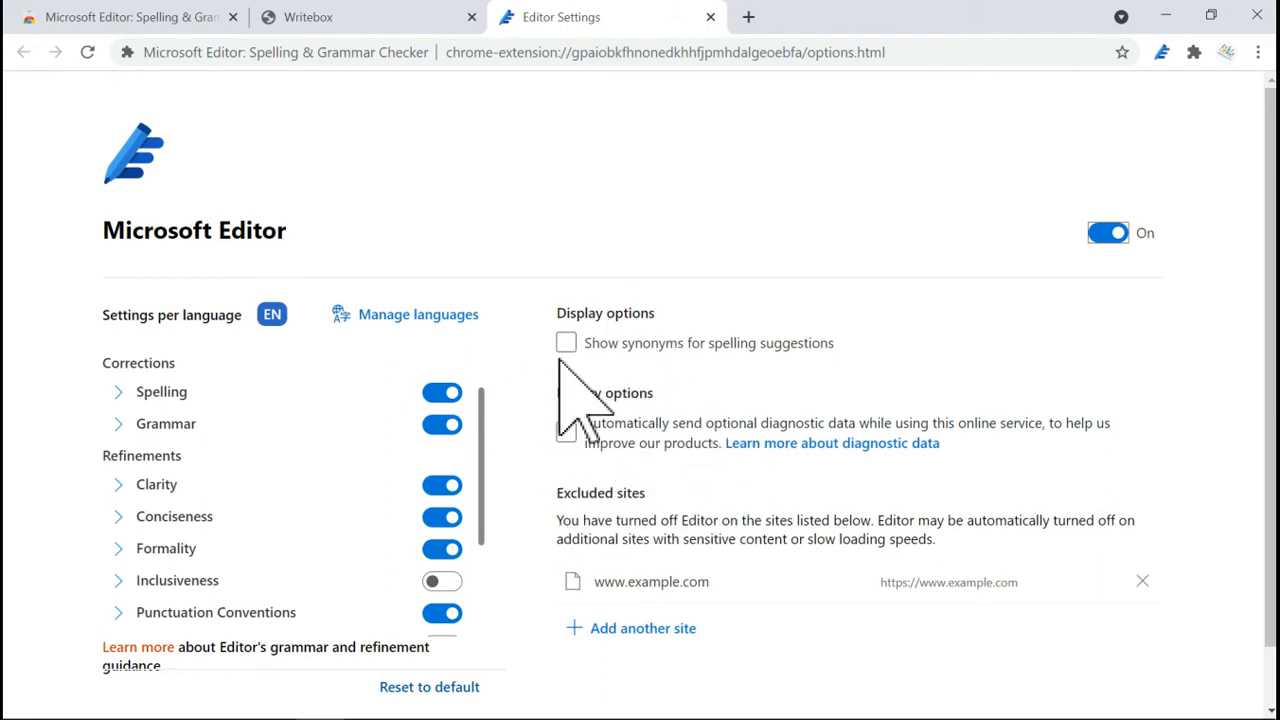
Step: Enable the automatic sending of optional diagnostic data and disable it again
left_click(567, 432)
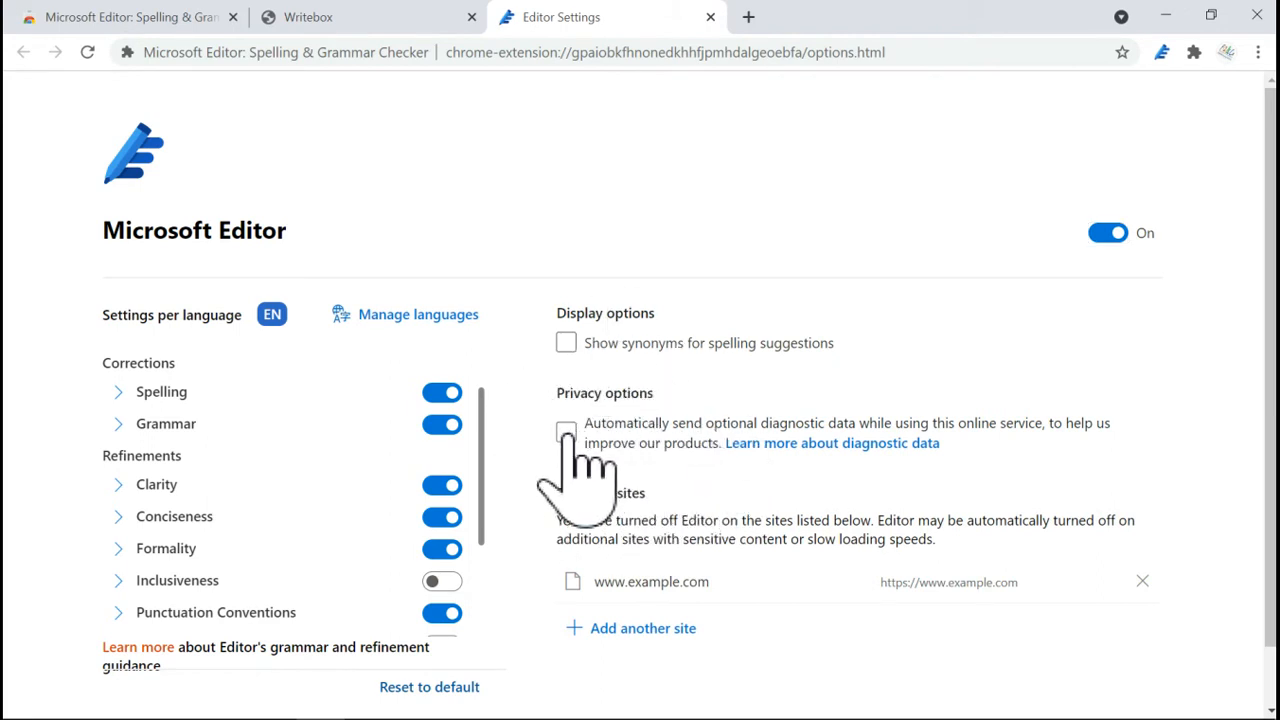
left_click(567, 432)
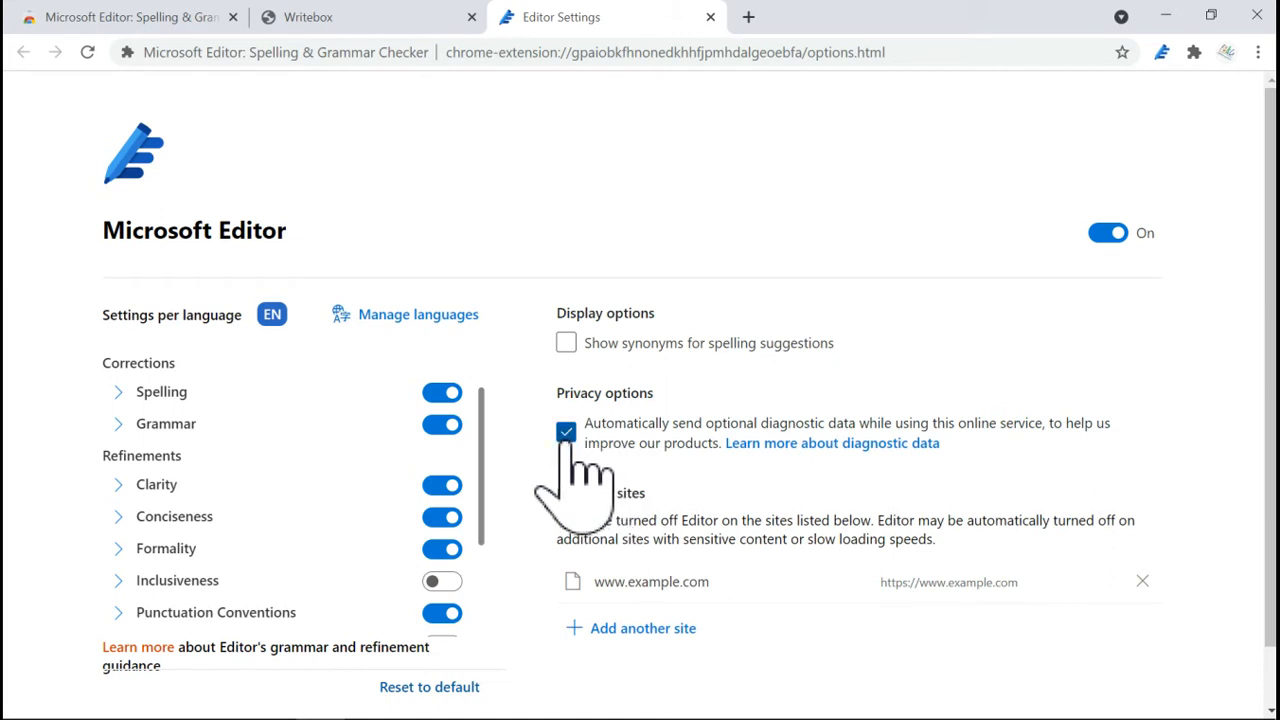
left_click(566, 434)
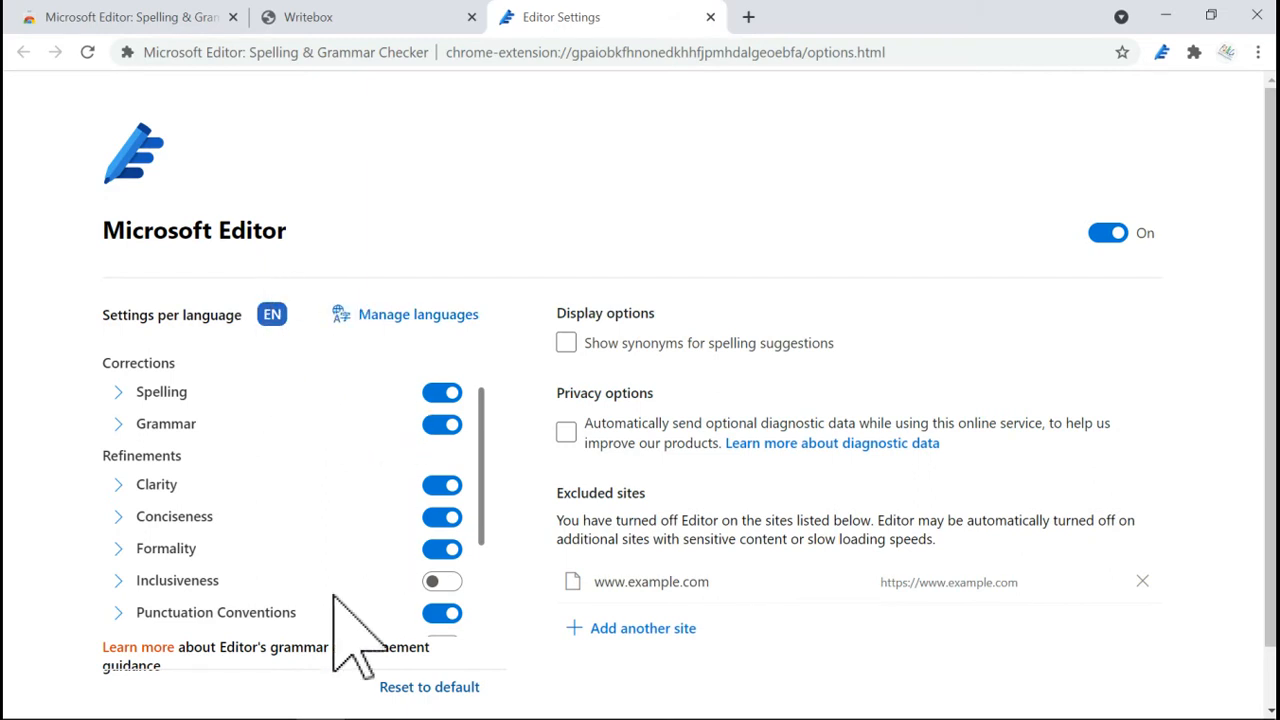
Step: Add français (France) as a second proofing language and confirm the language list
left_click(380, 314)
left_click(520, 424)
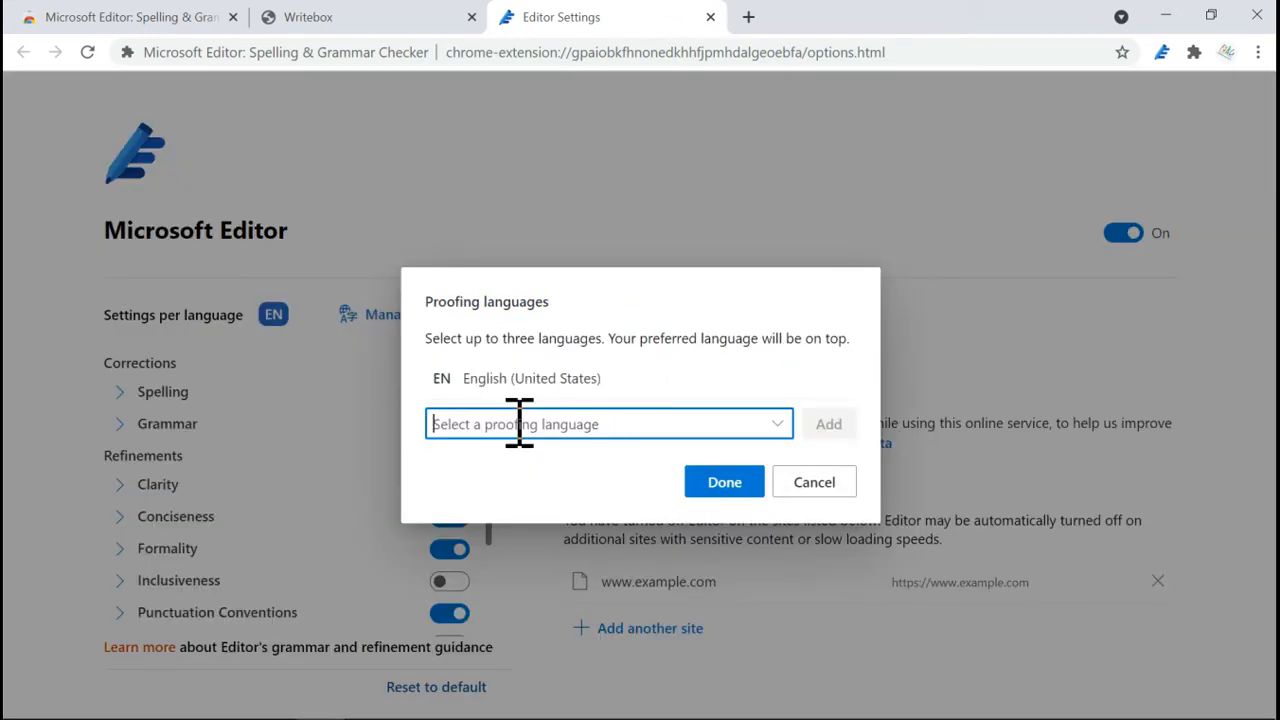
type("fr")
key("Down")
key("Down")
key("Down")
key("Down")
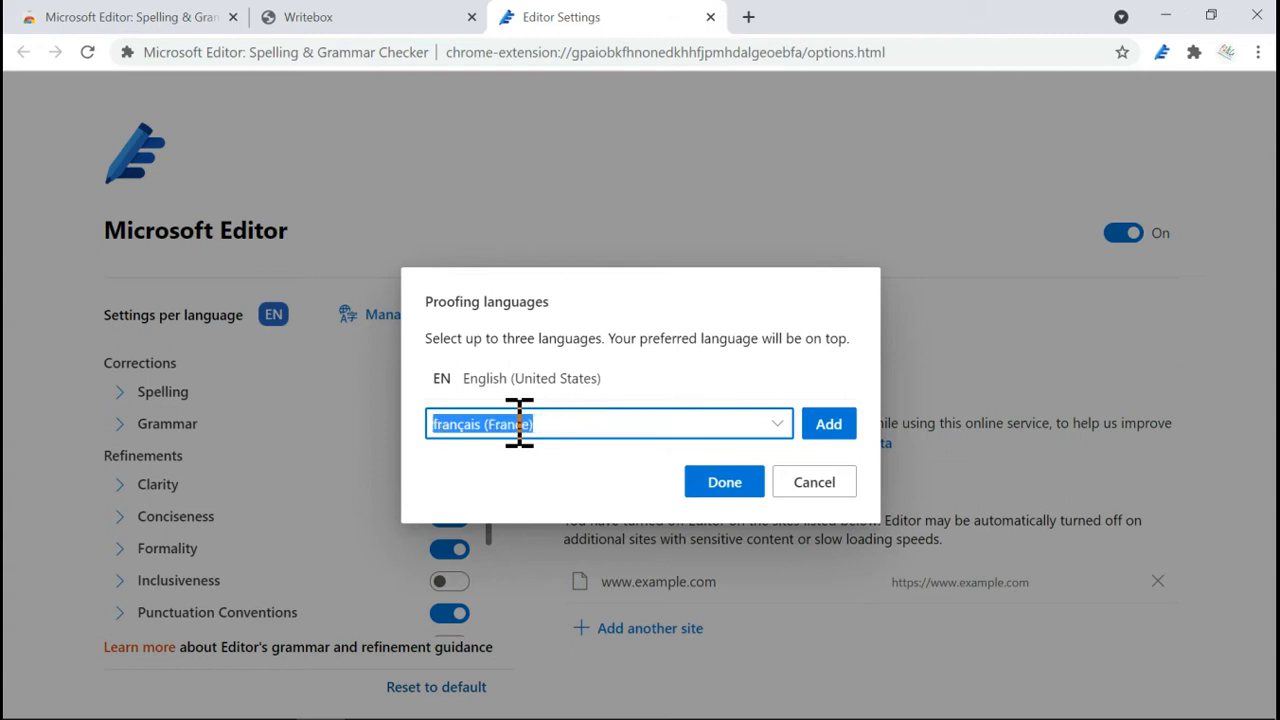
left_click(828, 426)
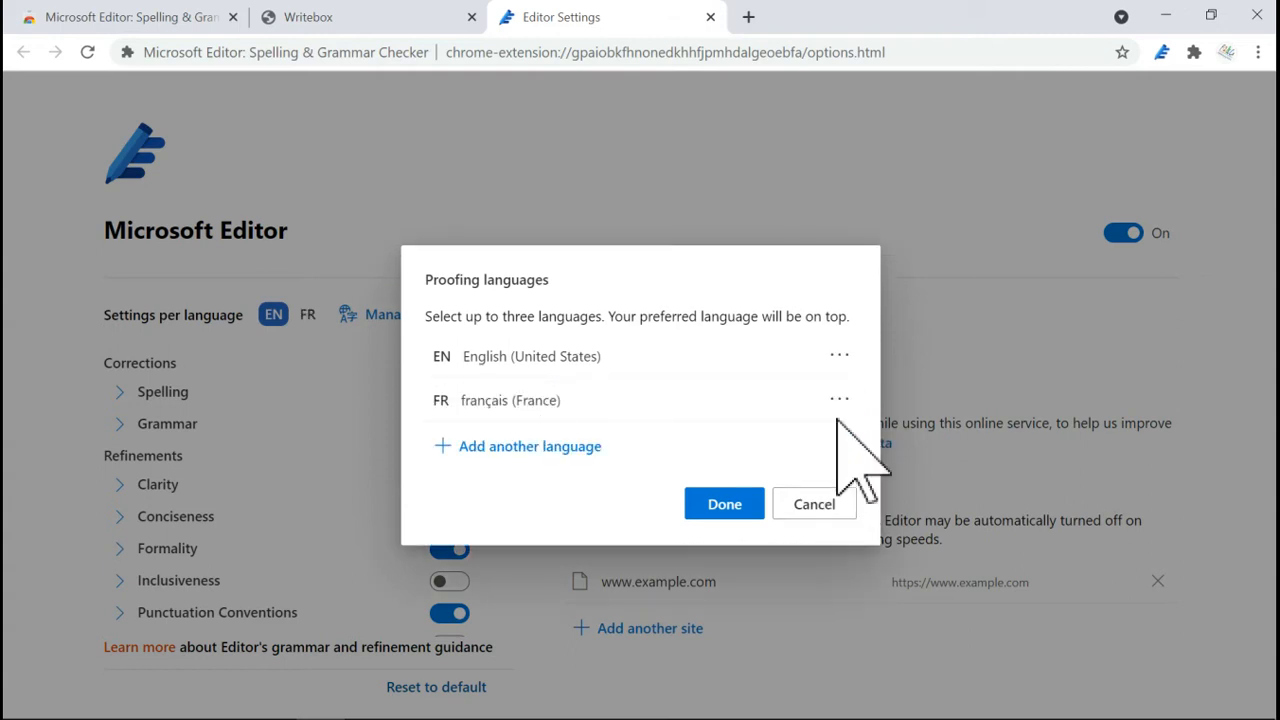
left_click(744, 500)
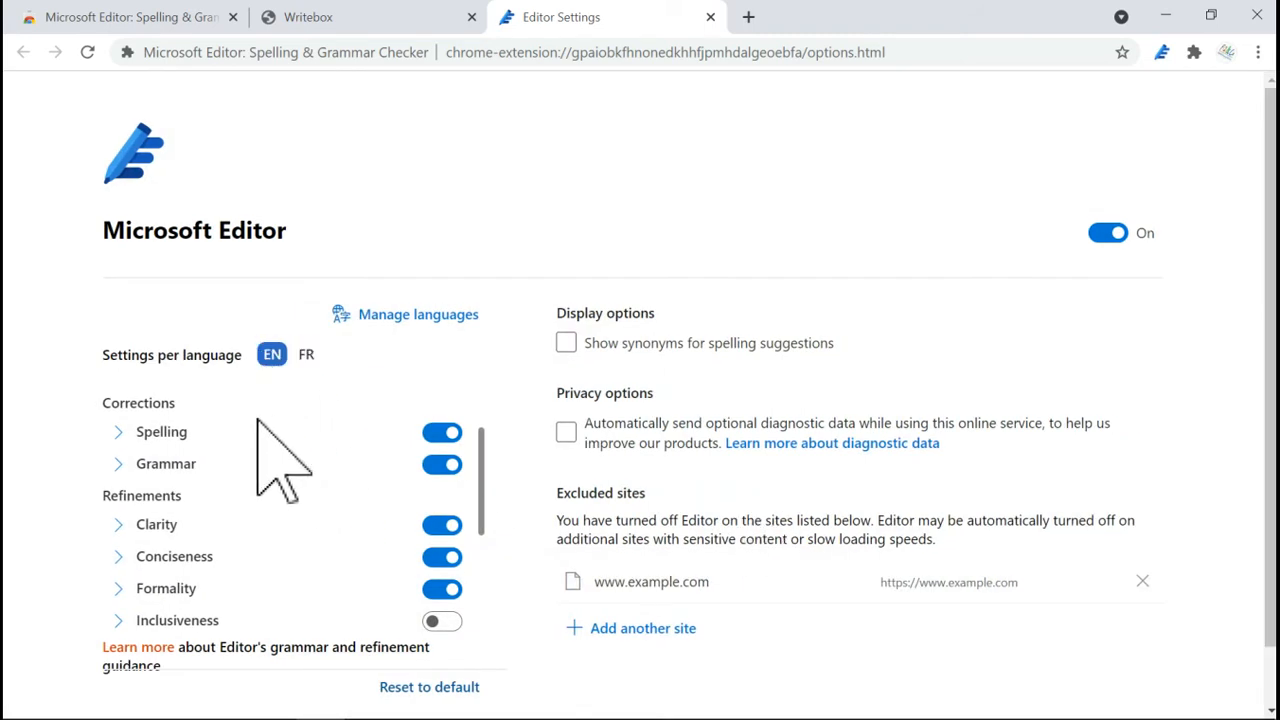
Step: Compare the French and English correction settings and examine the individual French Grammaire rules
left_click(308, 357)
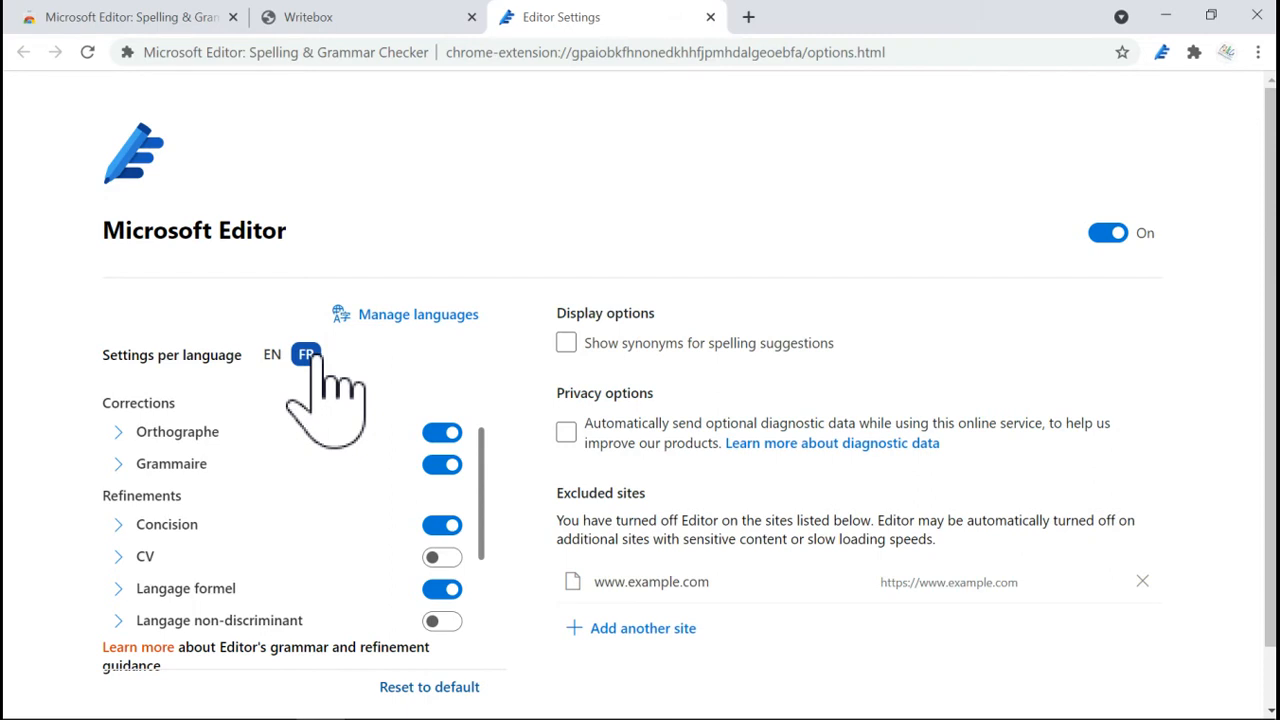
scroll(292, 458, "down", 1)
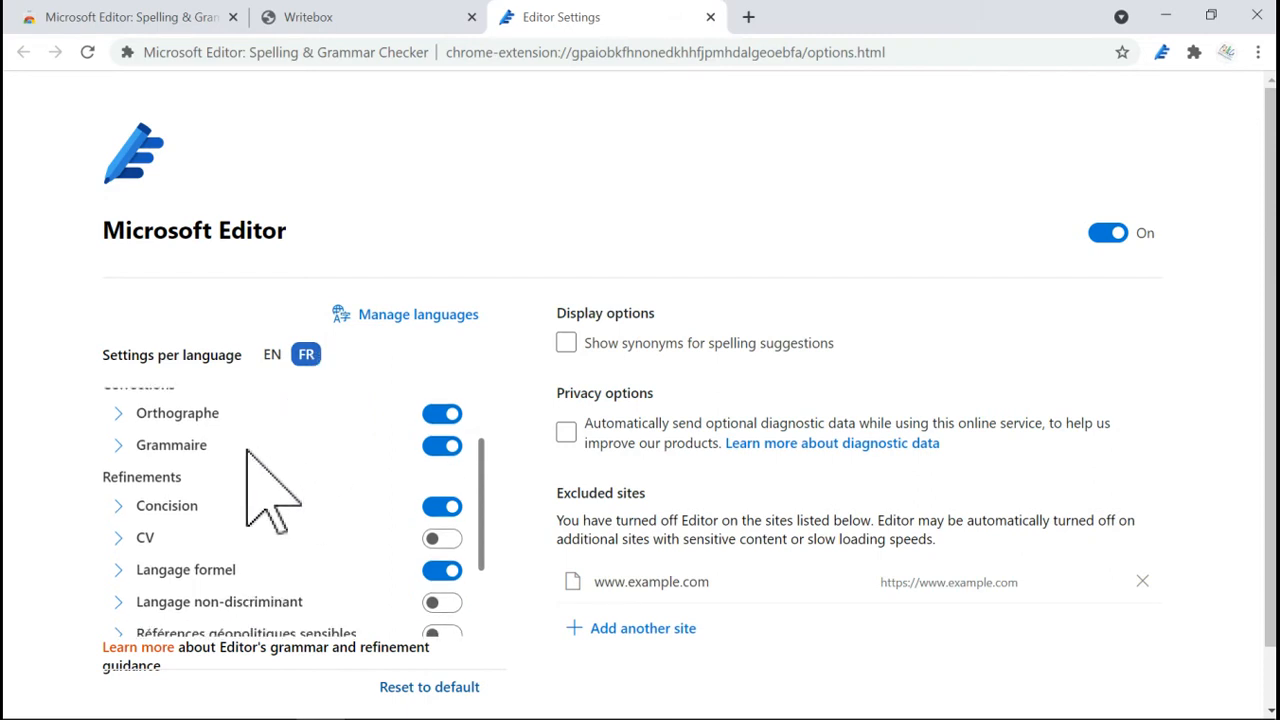
scroll(250, 455, "up", 1)
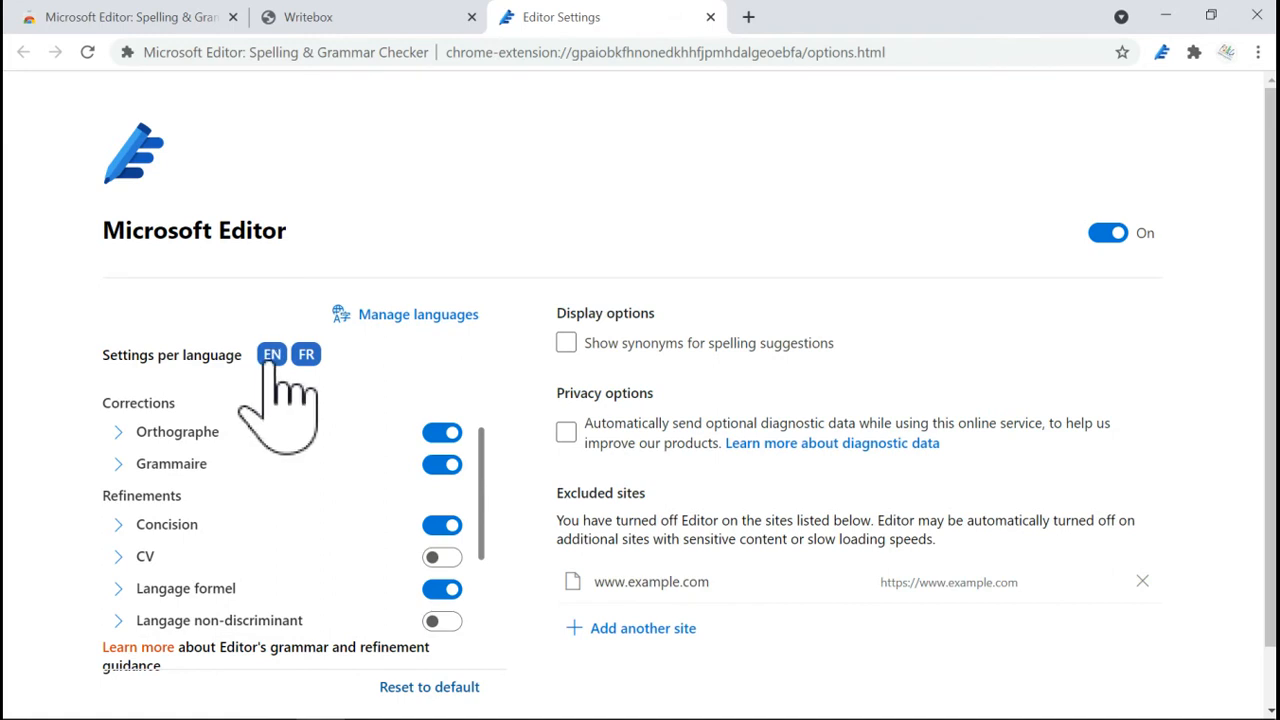
left_click(271, 357)
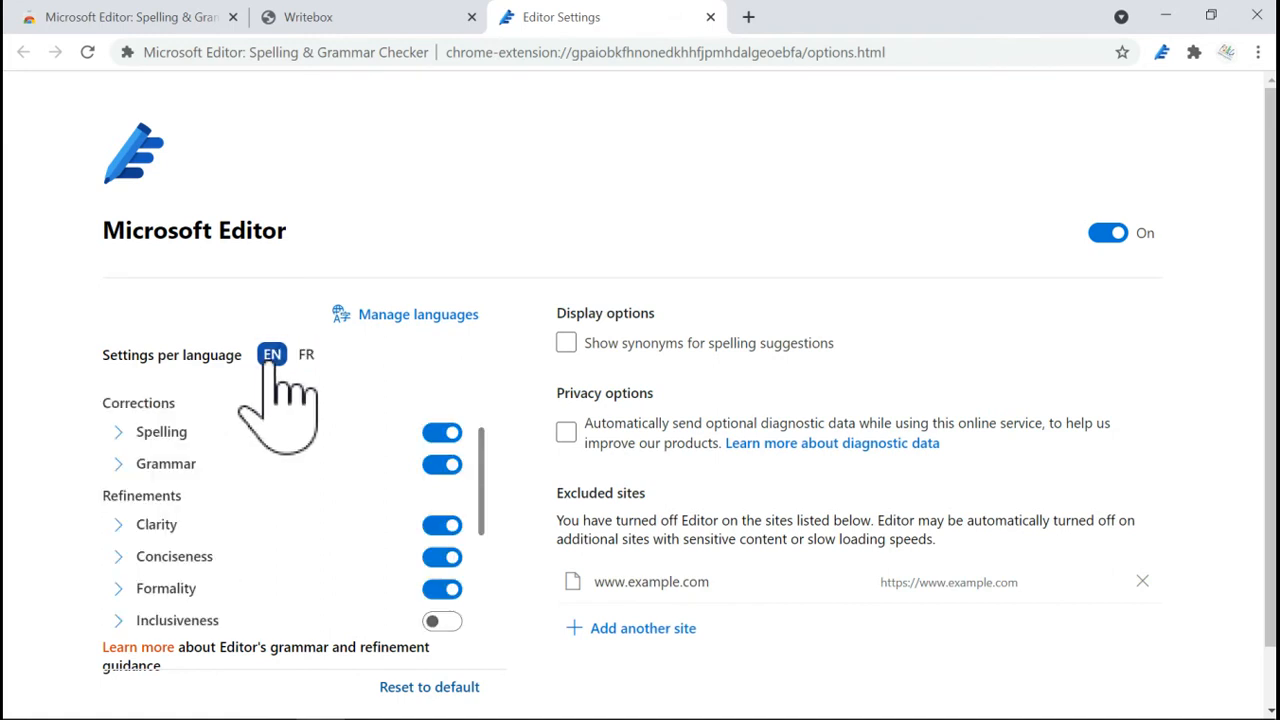
left_click(306, 356)
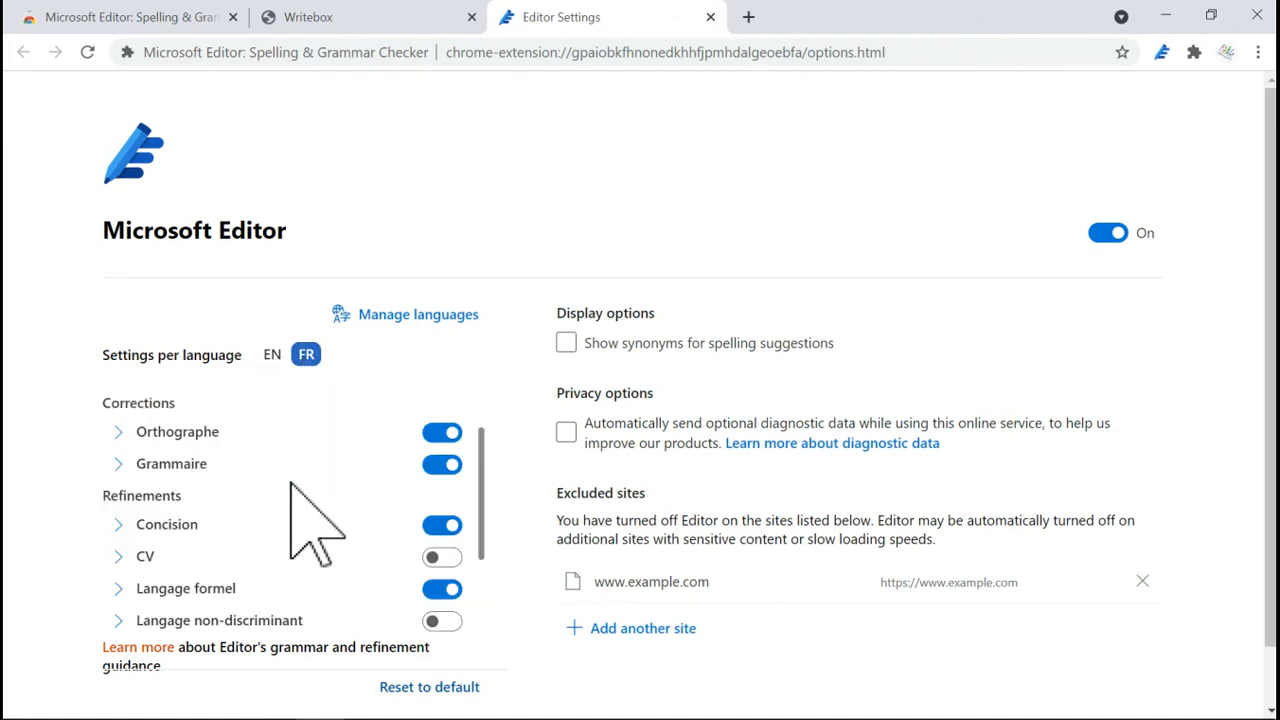
left_click(125, 465)
scroll(268, 568, "down", 1)
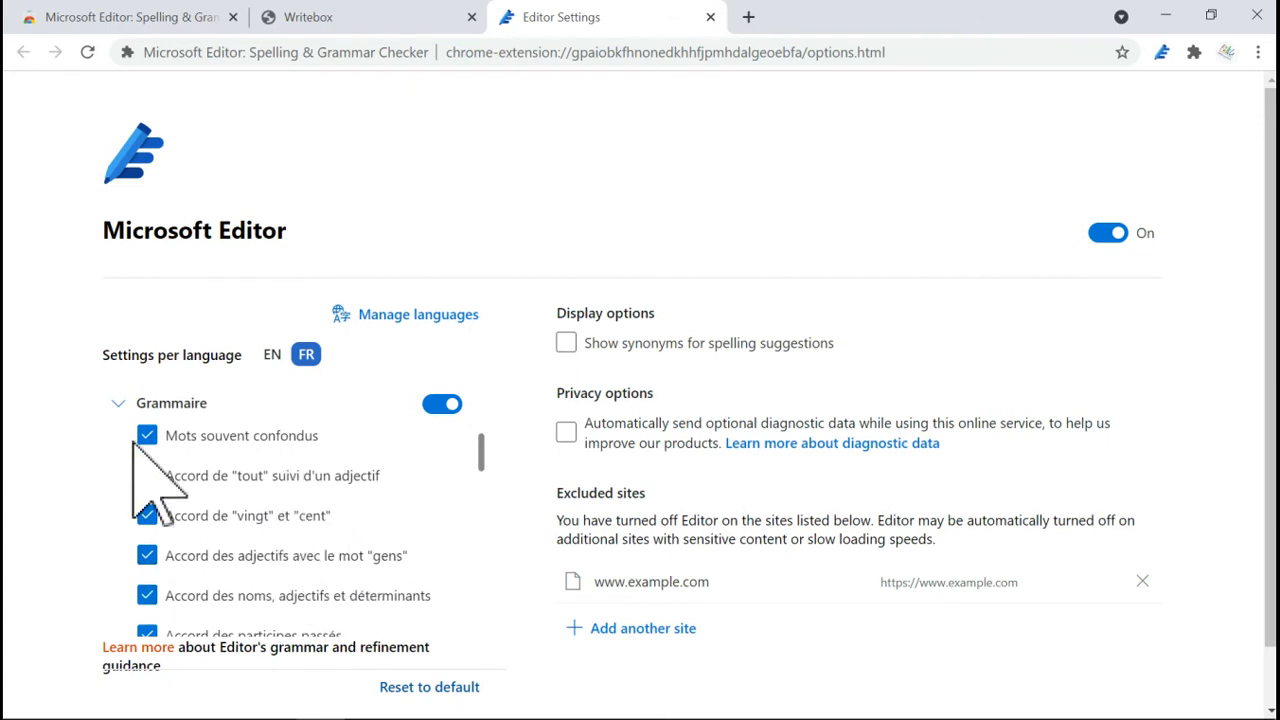
left_click(119, 404)
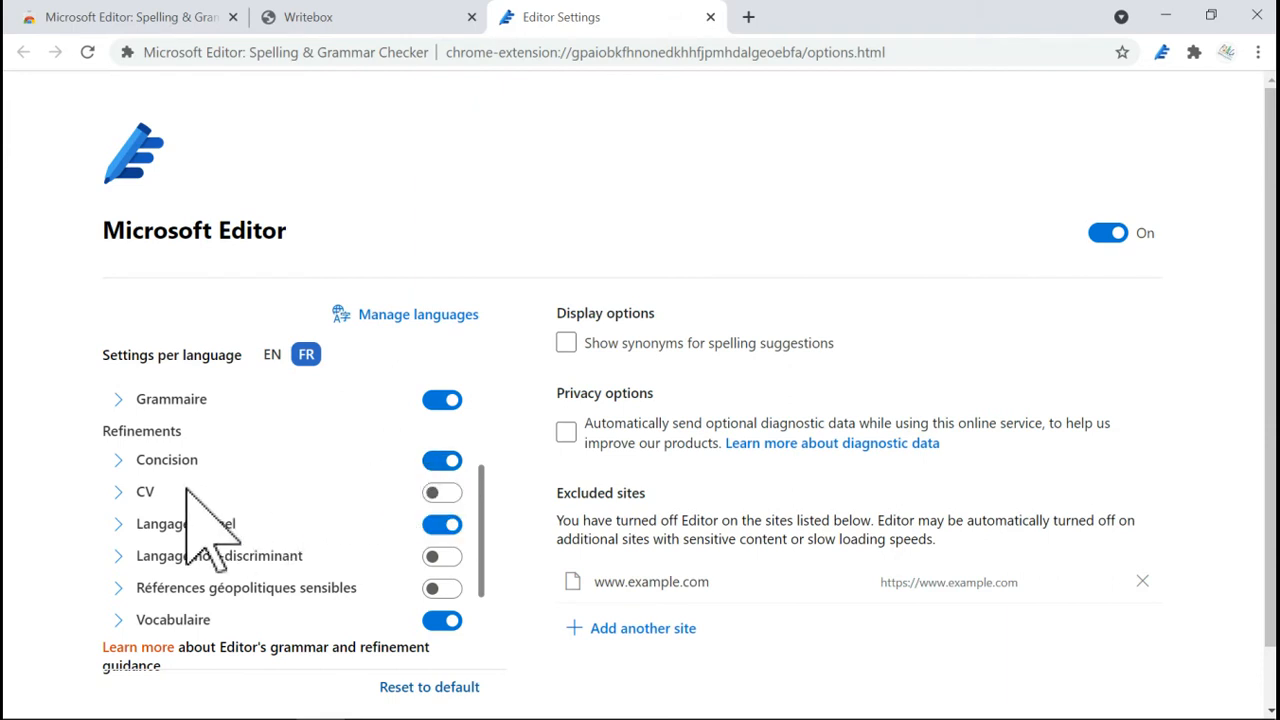
Step: Examine the CV options and the other French refinement categories, and return to the English settings
left_click(118, 491)
scroll(216, 528, "down", 1)
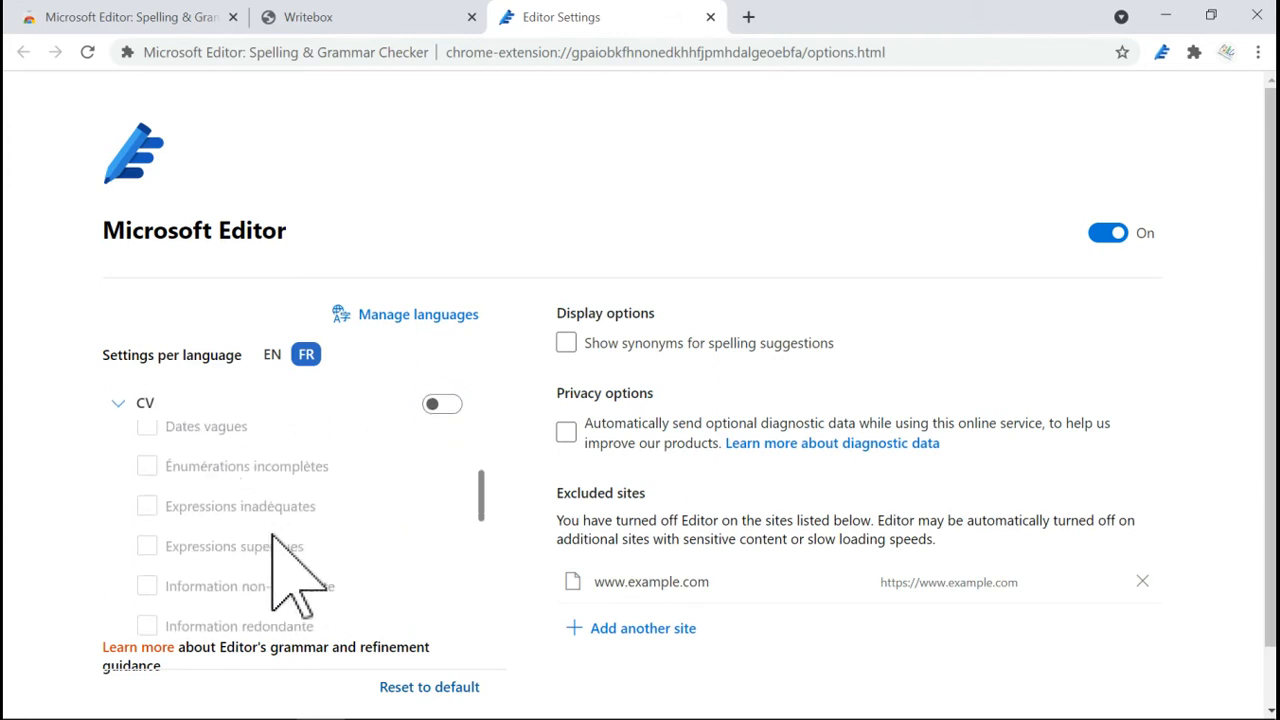
scroll(272, 555, "down", 1)
scroll(265, 590, "down", 3)
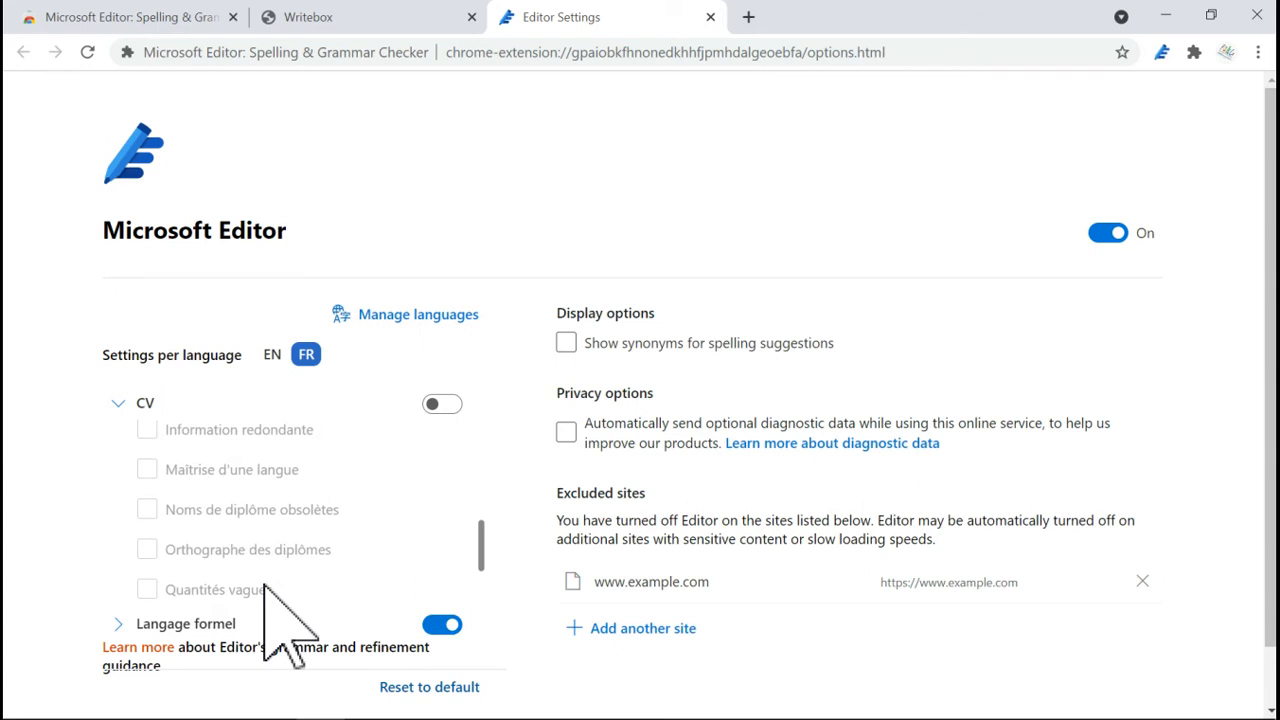
scroll(285, 475, "up", 5)
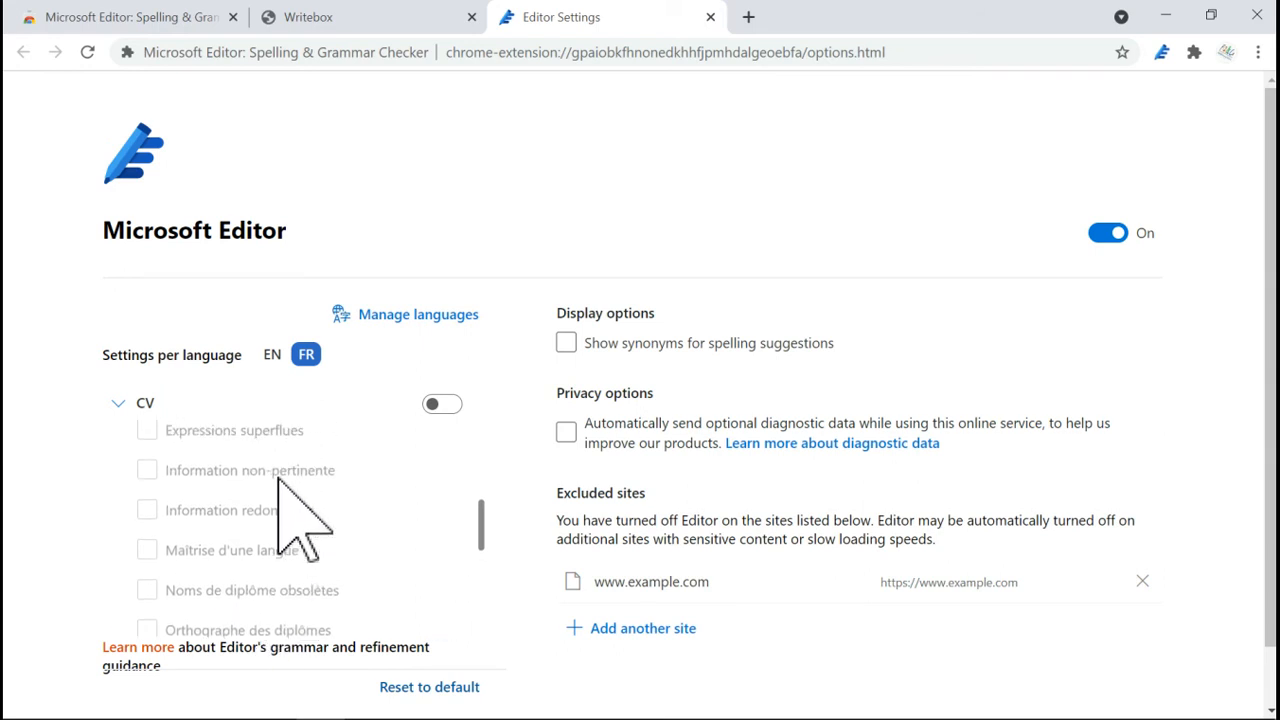
scroll(278, 478, "up", 3)
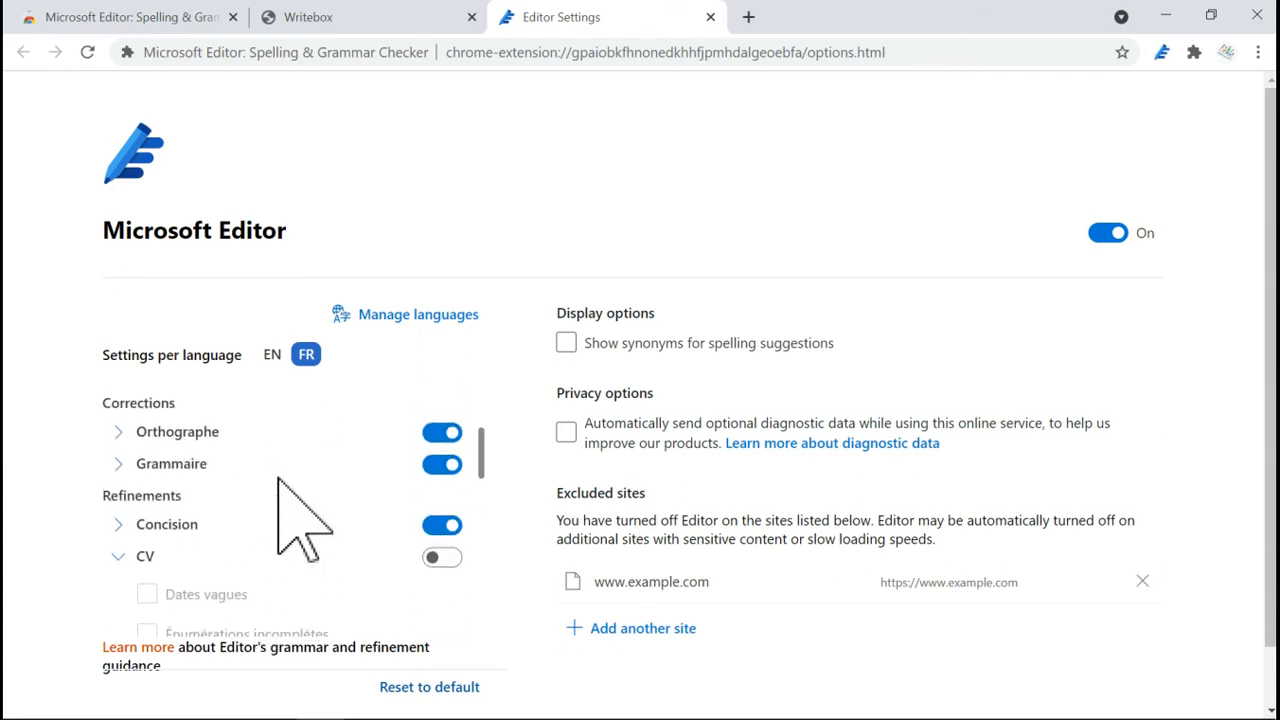
left_click(120, 557)
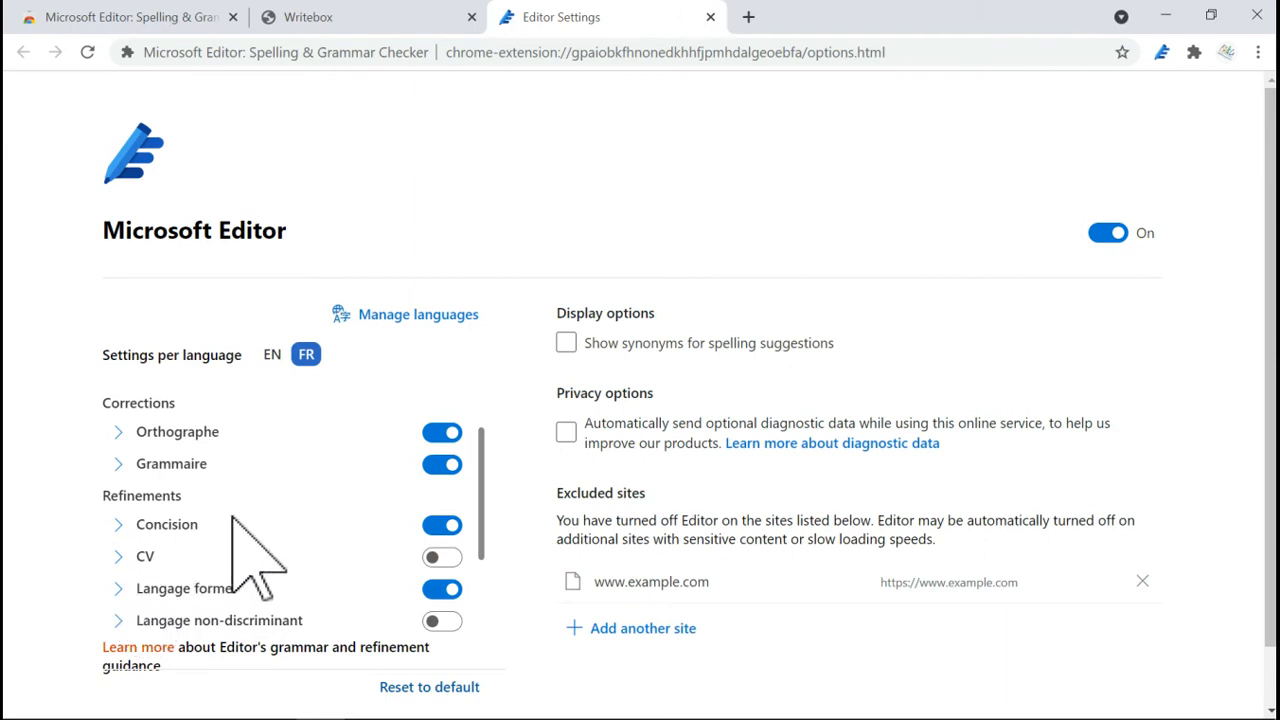
scroll(248, 540, "down", 2)
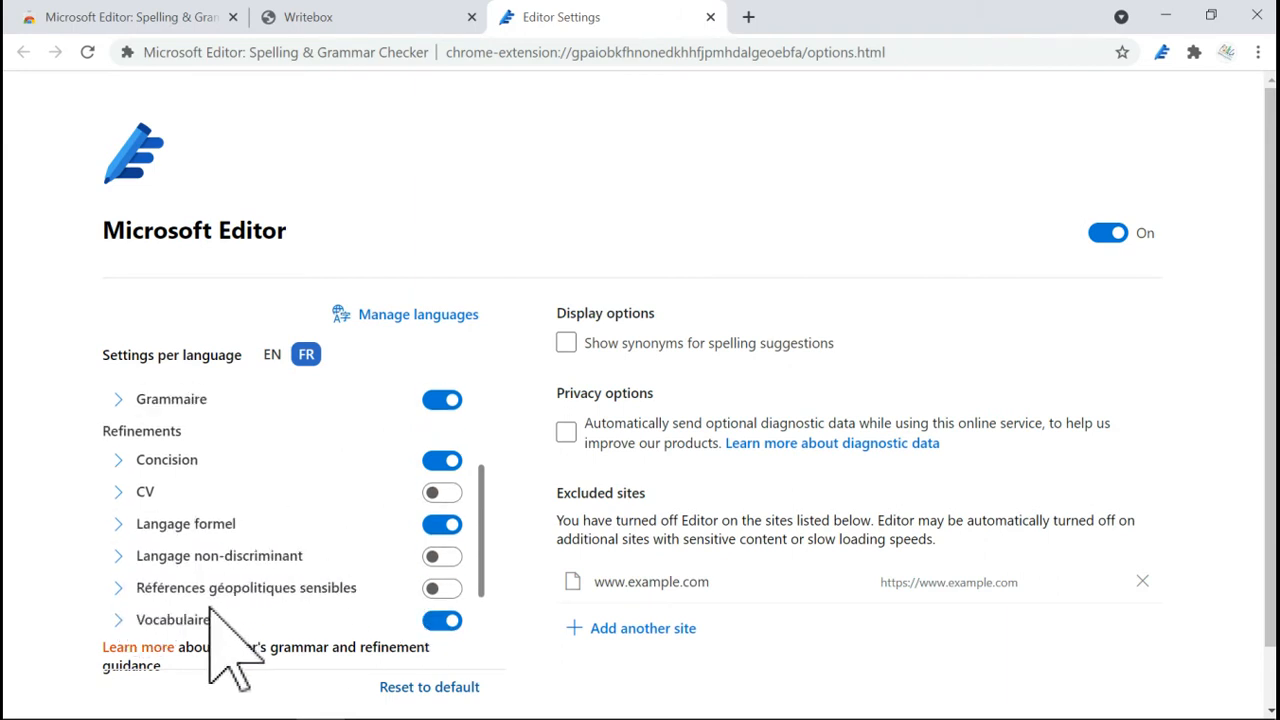
scroll(250, 515, "up", 2)
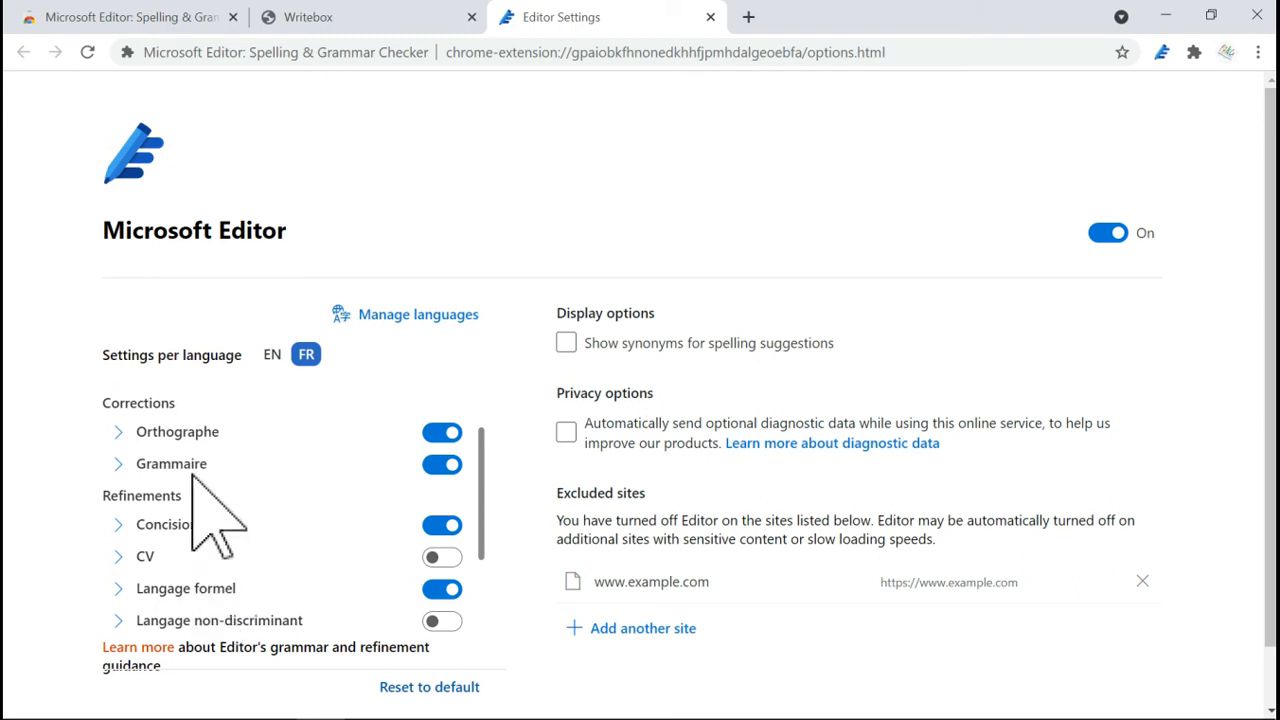
left_click(271, 356)
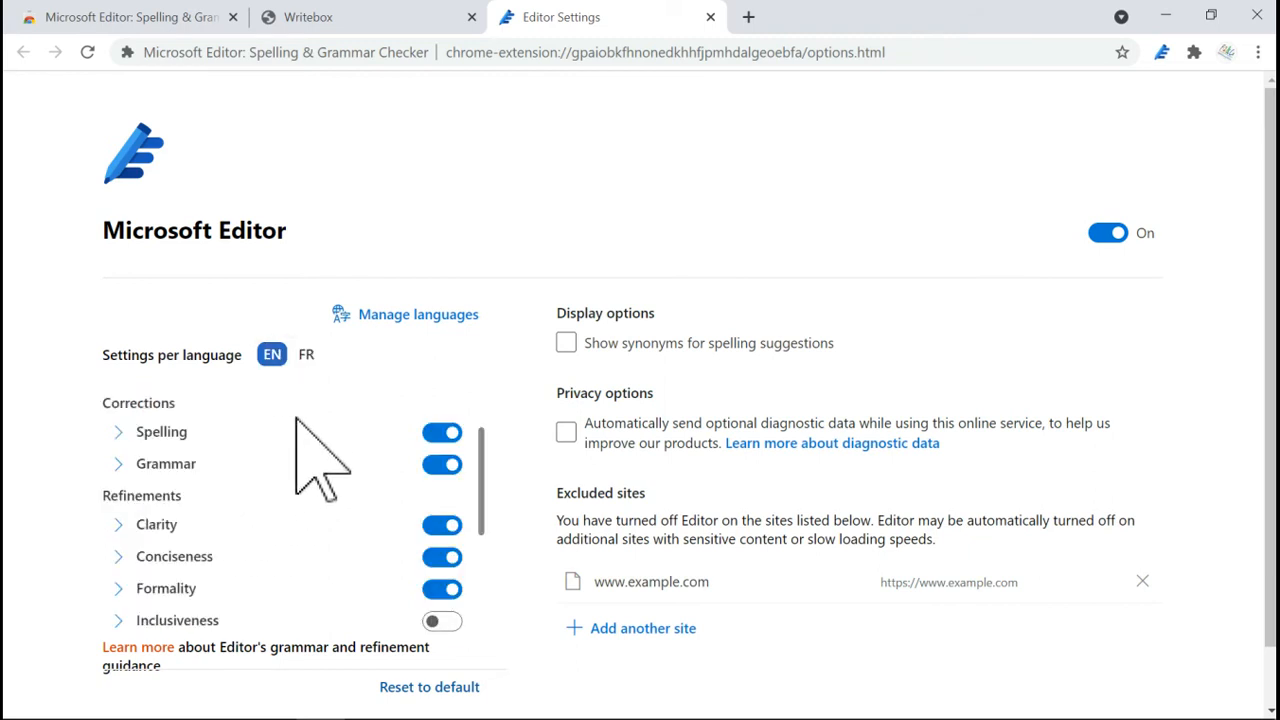
Step: Return to the Writebox document and view the spelling suggestions for "oreiles"
left_click(370, 20)
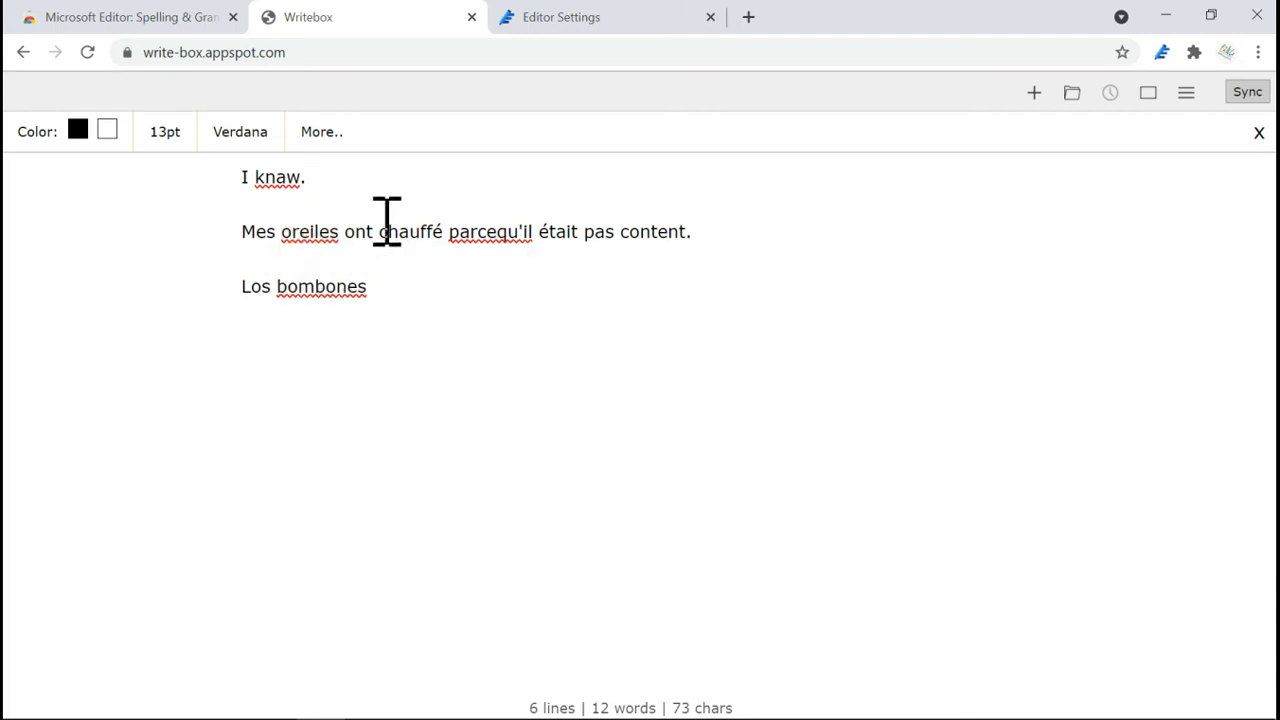
left_click(313, 229)
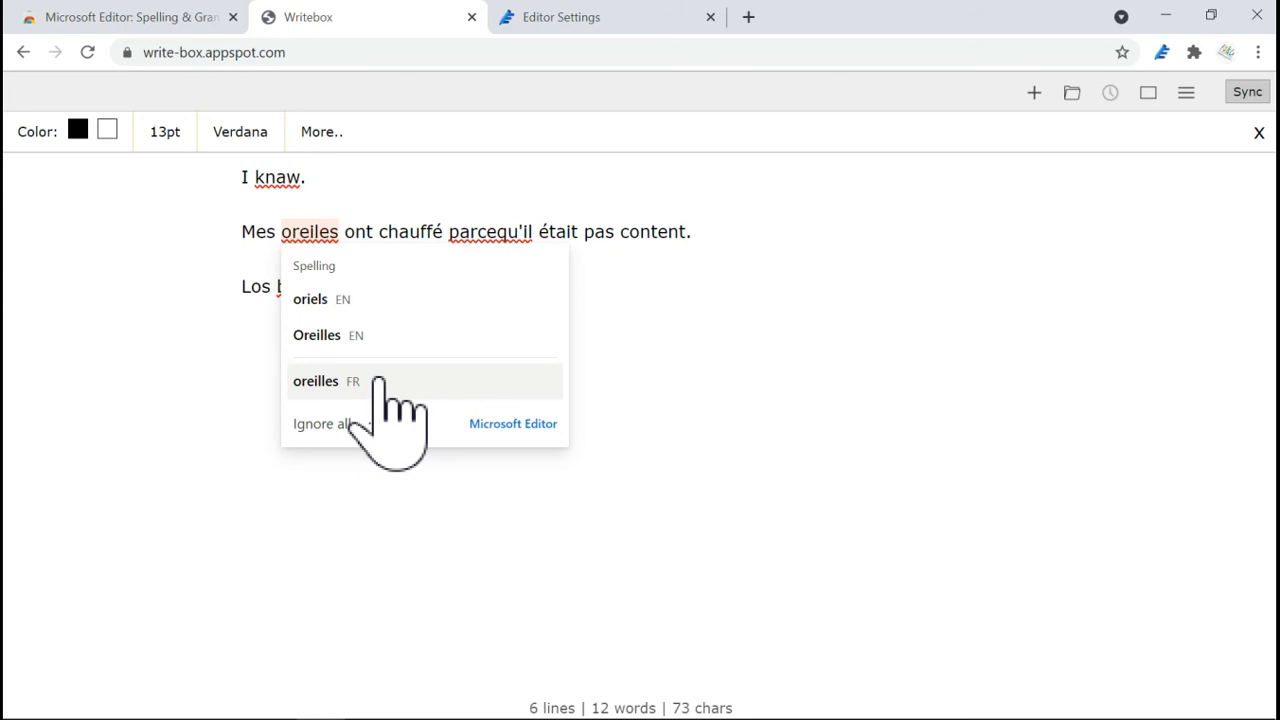
Step: In the Editor settings, move français (France) to the top of the proofing languages
left_click(555, 17)
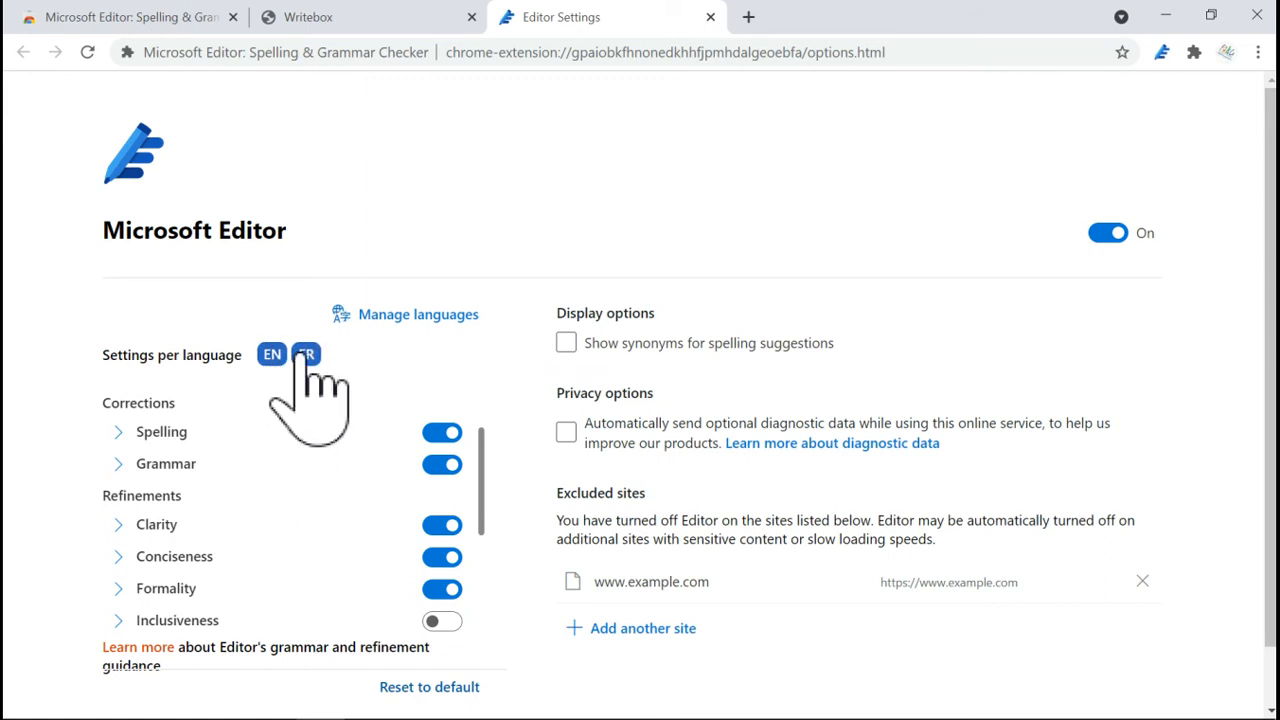
left_click(411, 314)
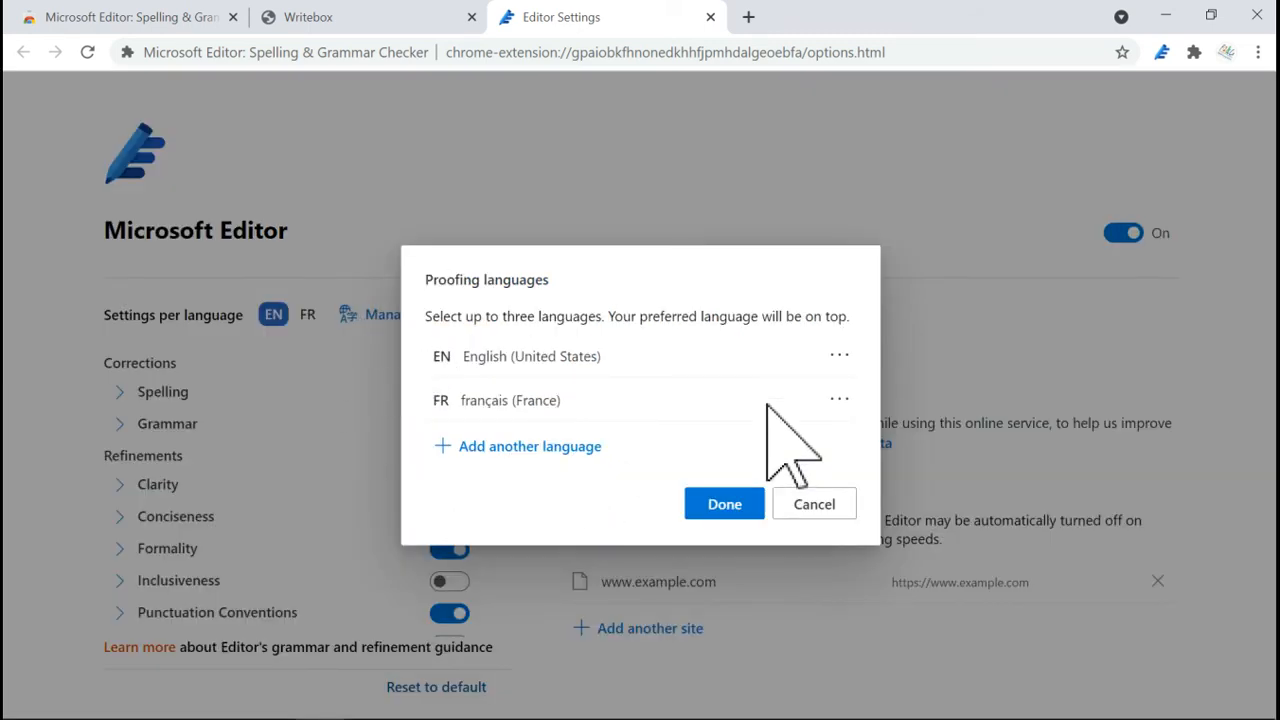
left_click(839, 398)
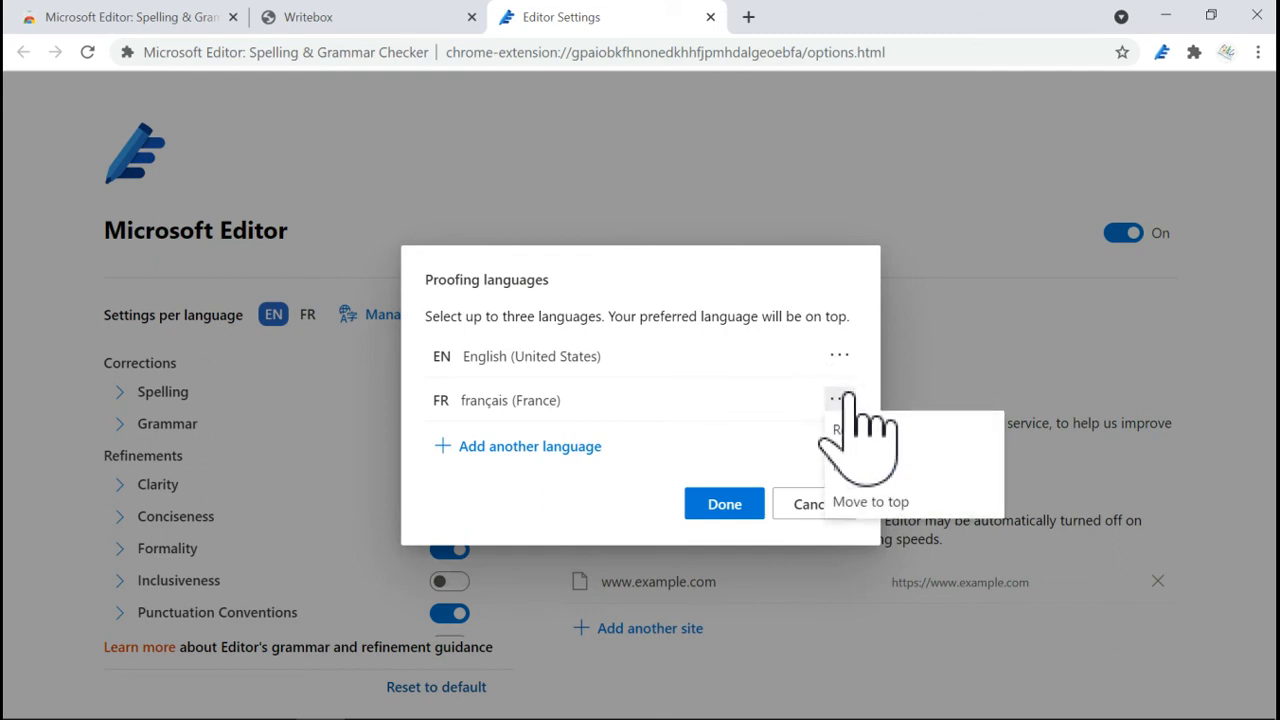
left_click(880, 503)
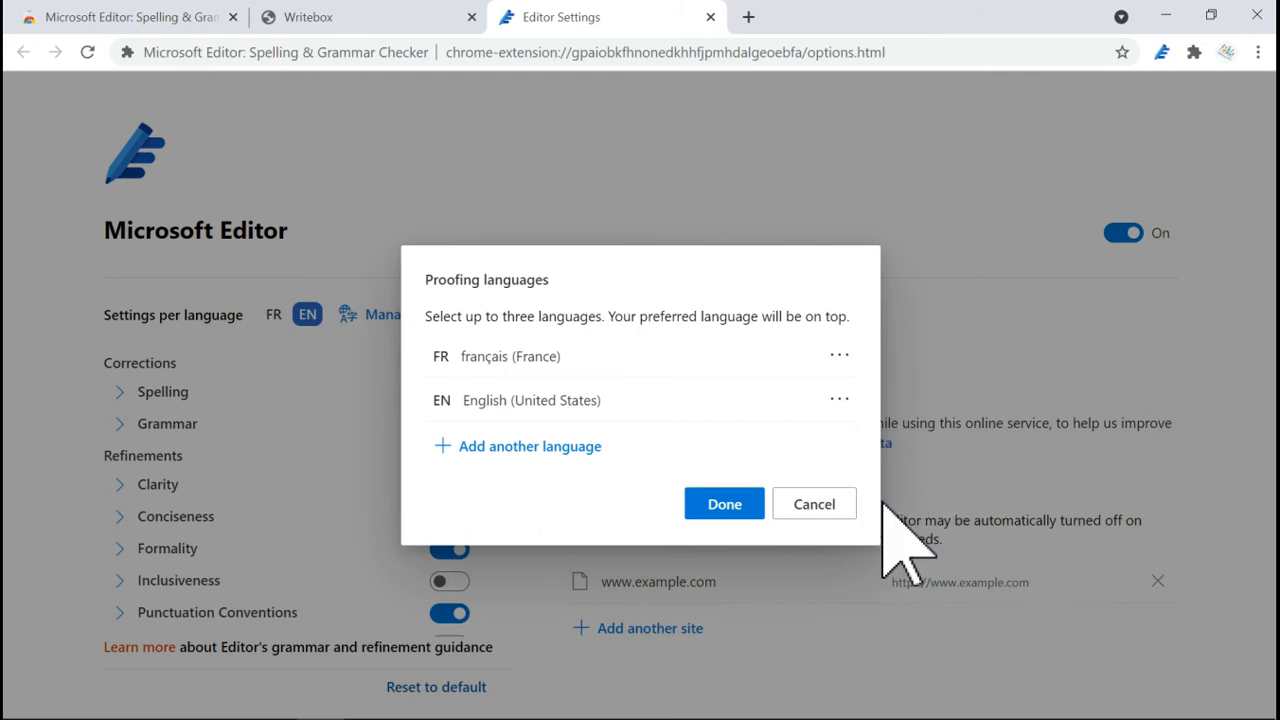
Step: Save the proofing language order and view the spelling suggestions for "oreiles" in the Writebox document
left_click(735, 505)
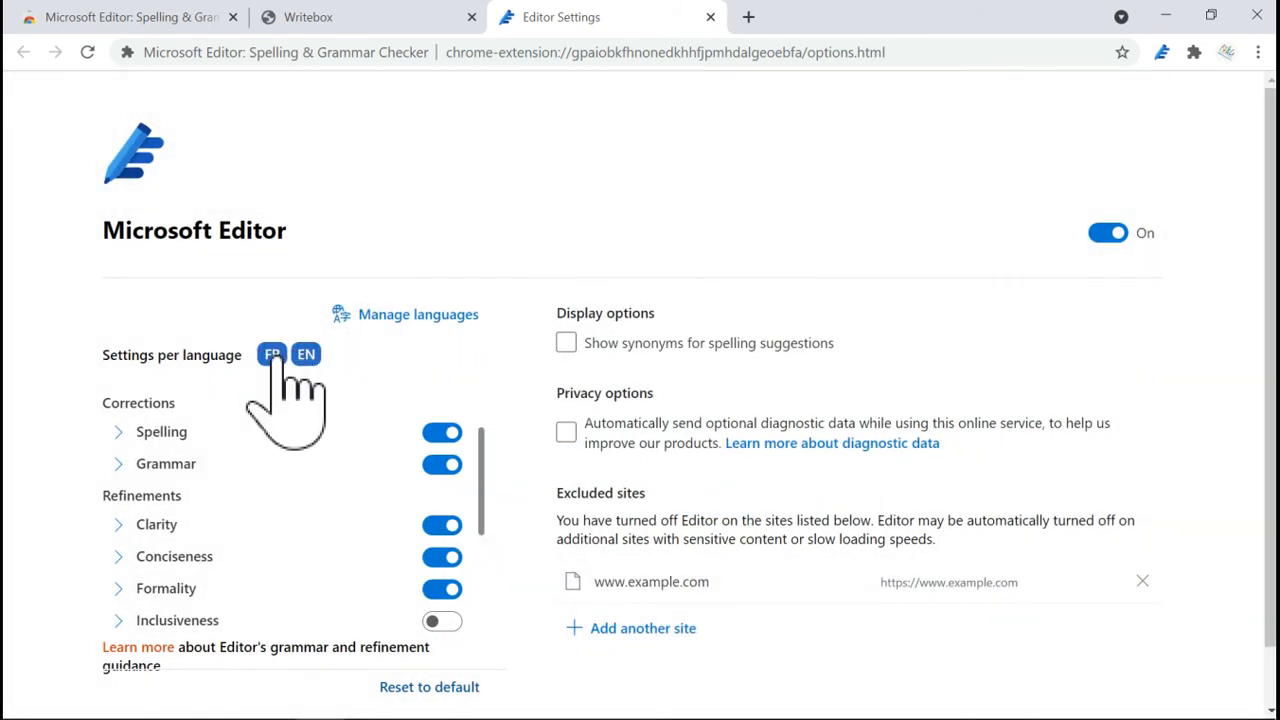
left_click(316, 16)
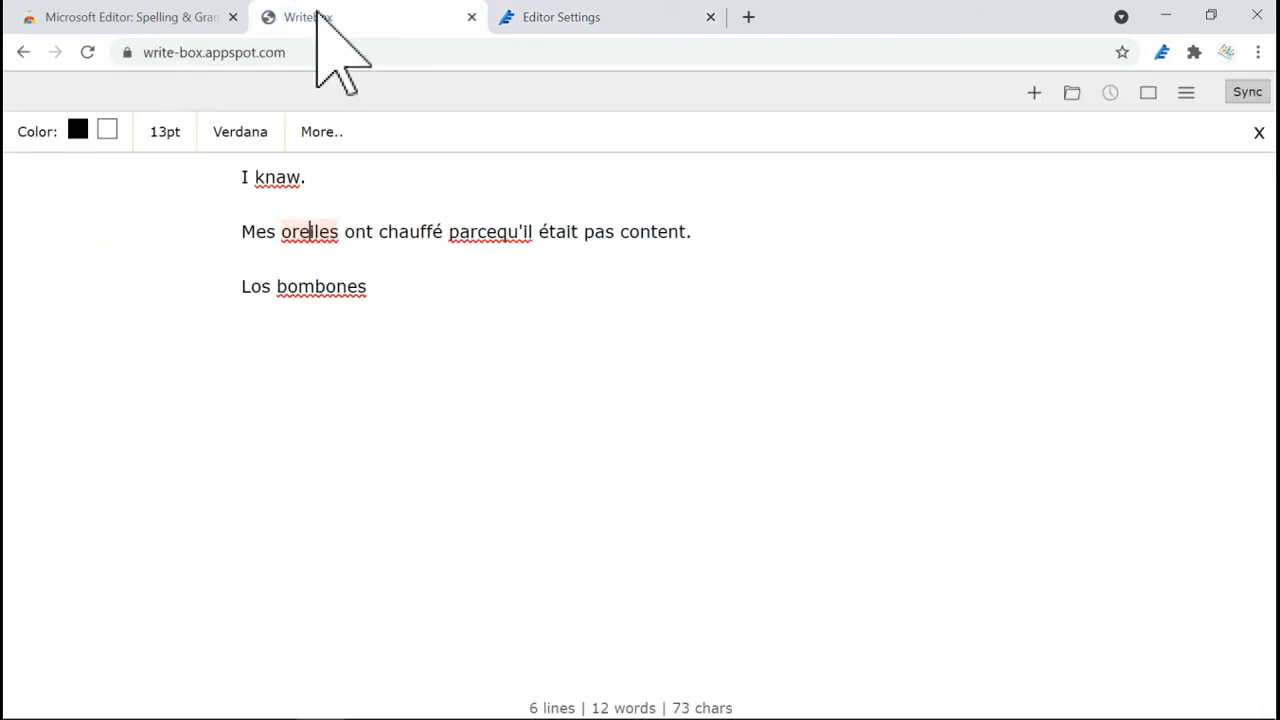
left_click(319, 228)
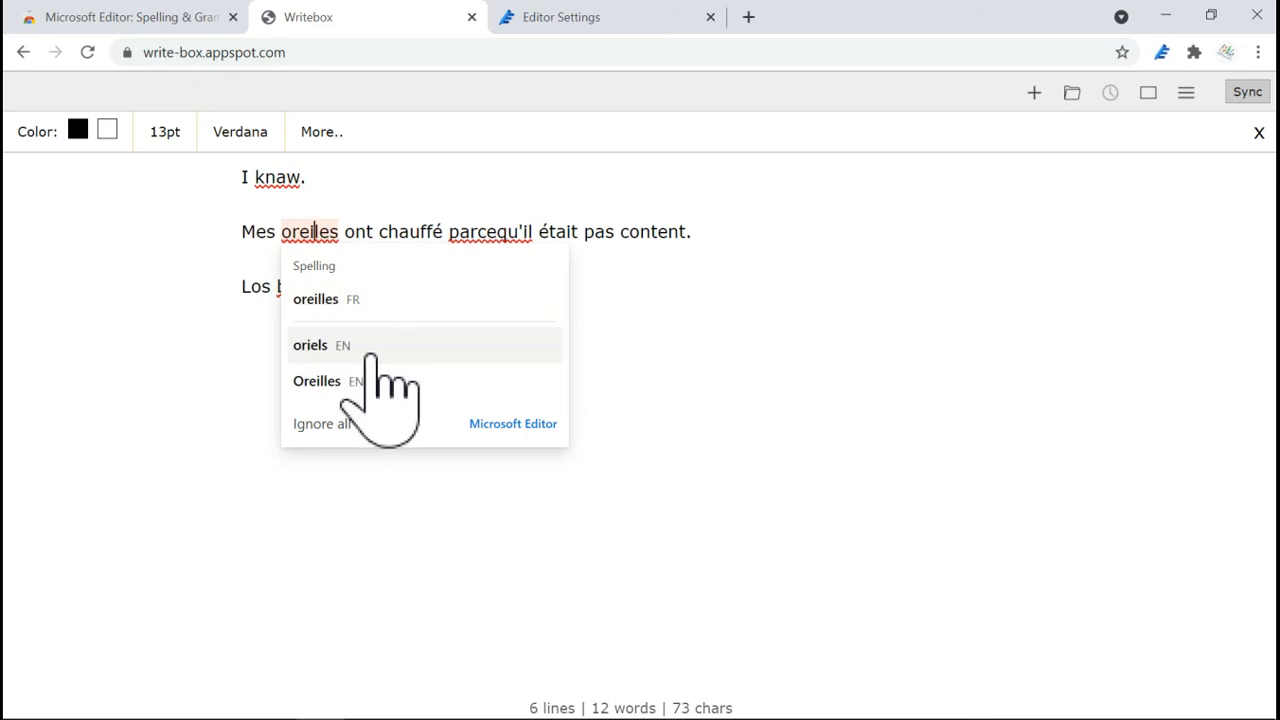
left_click(390, 204)
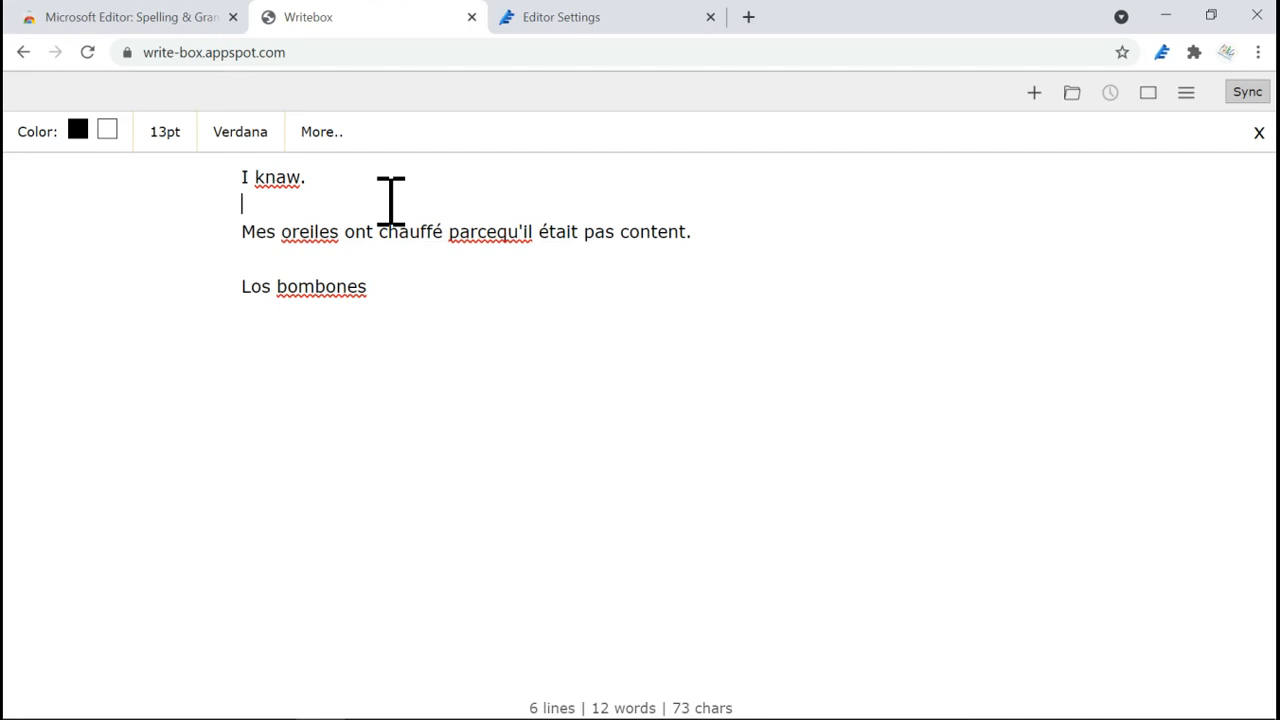
Step: Accept the suggested spelling corrections "know" for "knaw" and the French "oreilles" for "oreiles"
left_click(297, 177)
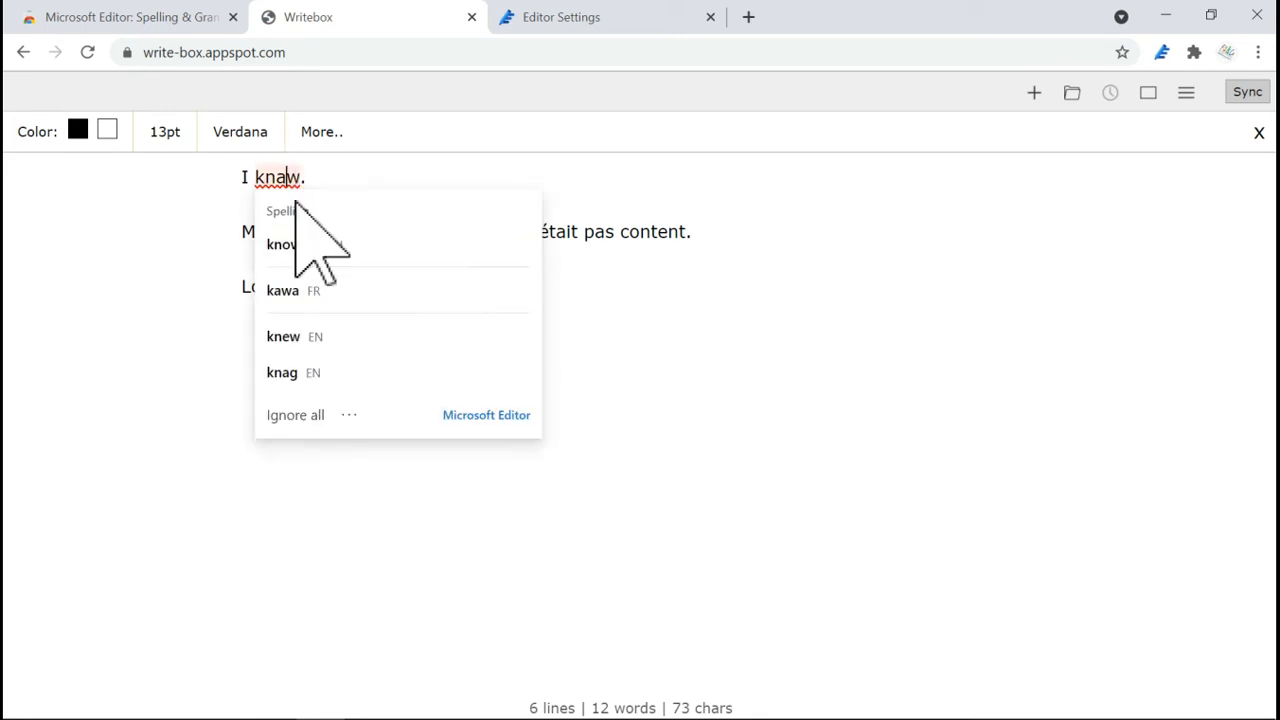
left_click(340, 248)
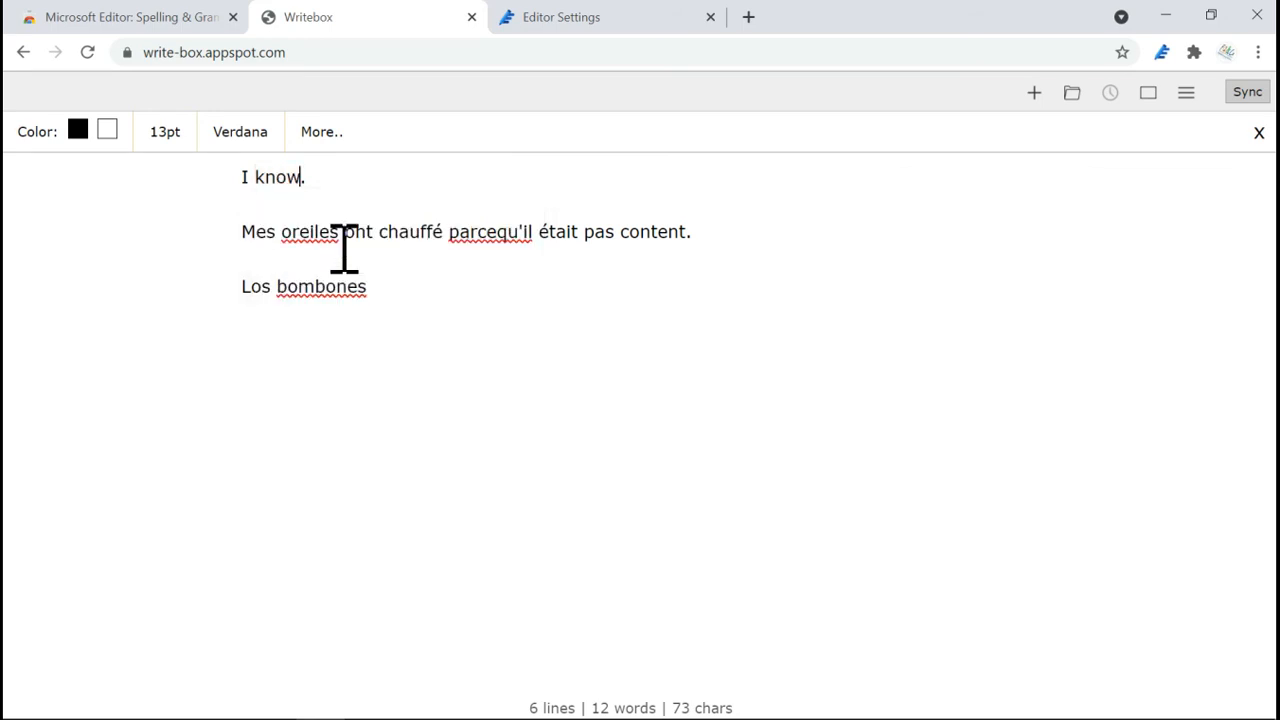
left_click(282, 225)
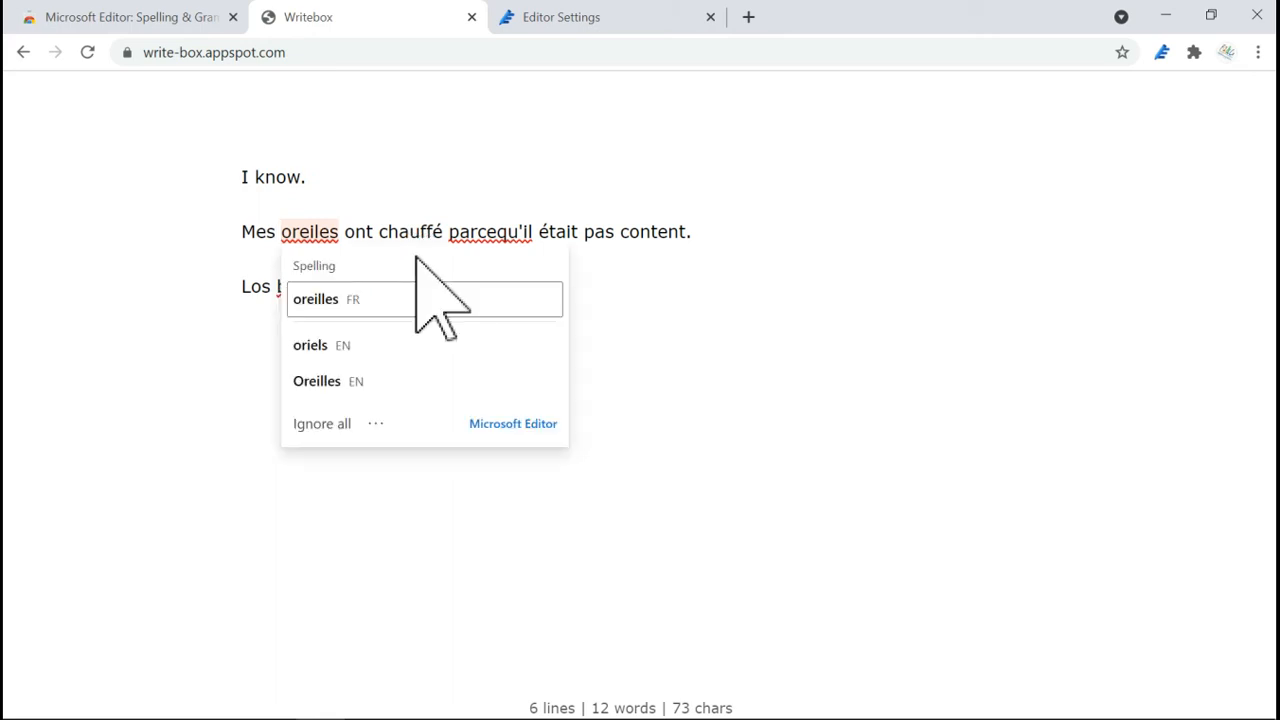
key("Down")
key("Up")
key("Down")
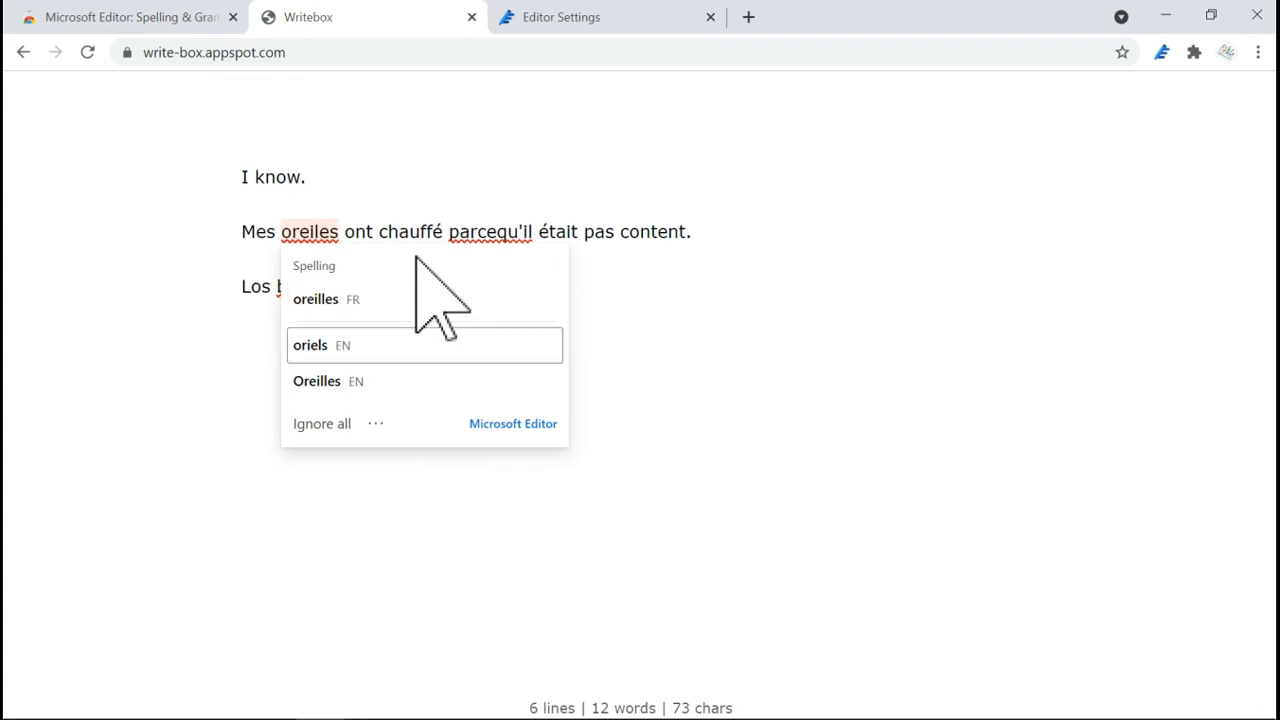
key("Up")
key("Down")
key("Up")
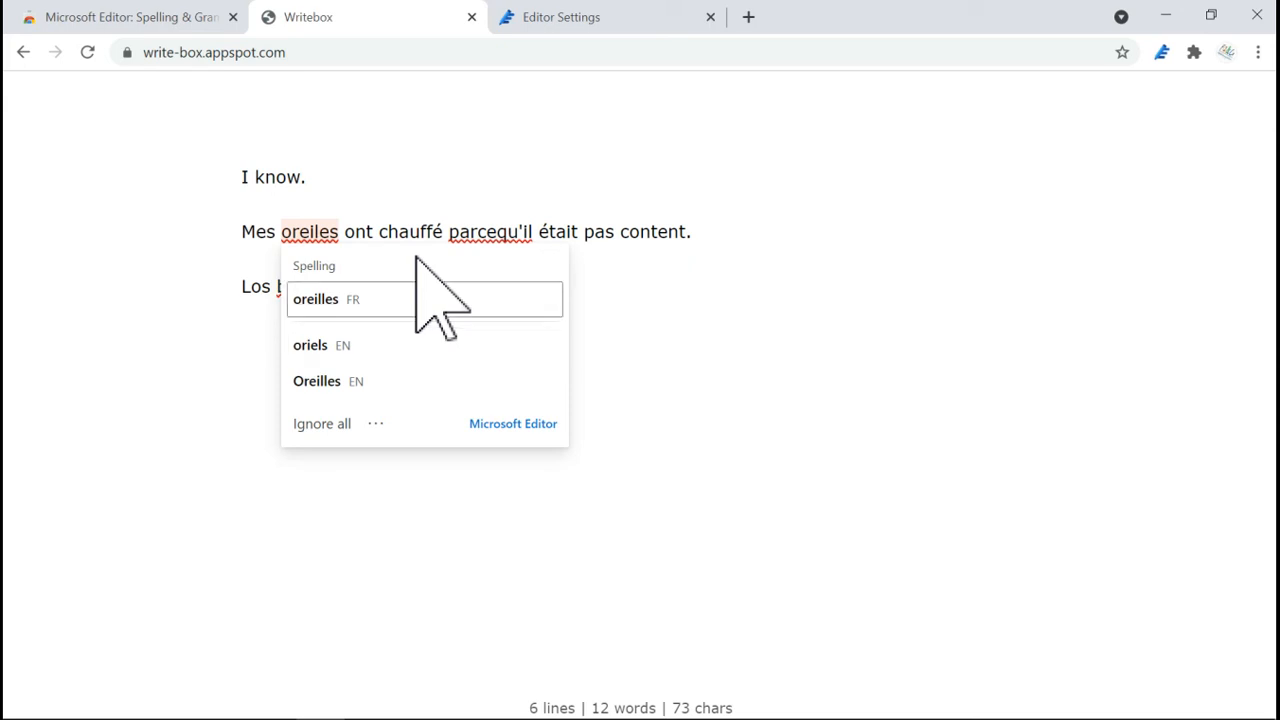
key("Return")
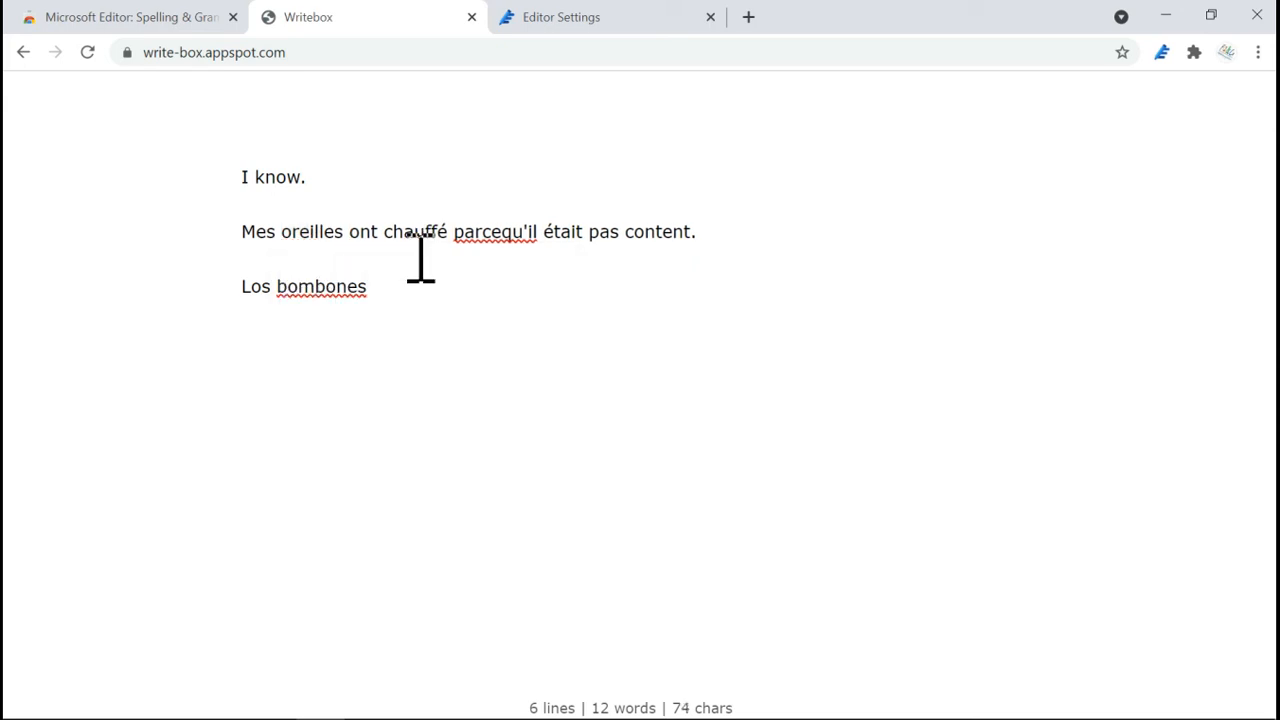
Step: Replace "parcequ'il" with the French suggestion "parce qu'il" and correct the flagged phrase to "qu'il n'était pas"
left_click(515, 228)
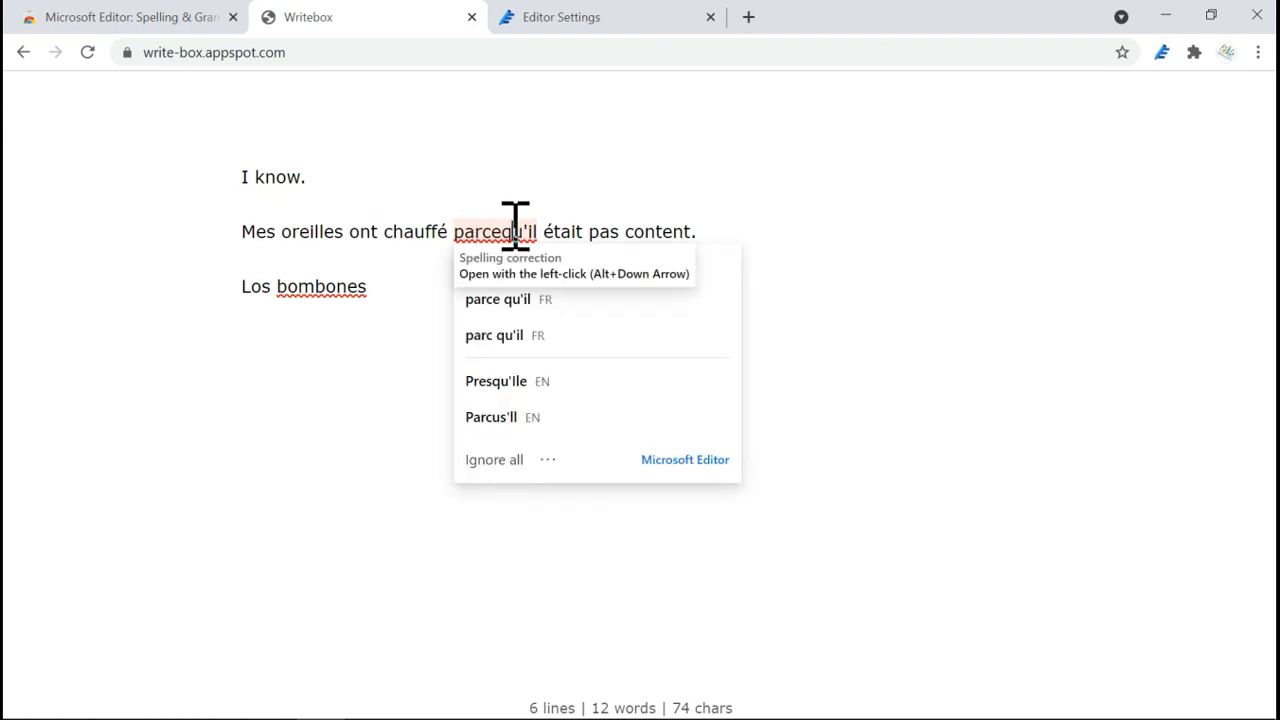
key("Down")
key("Down")
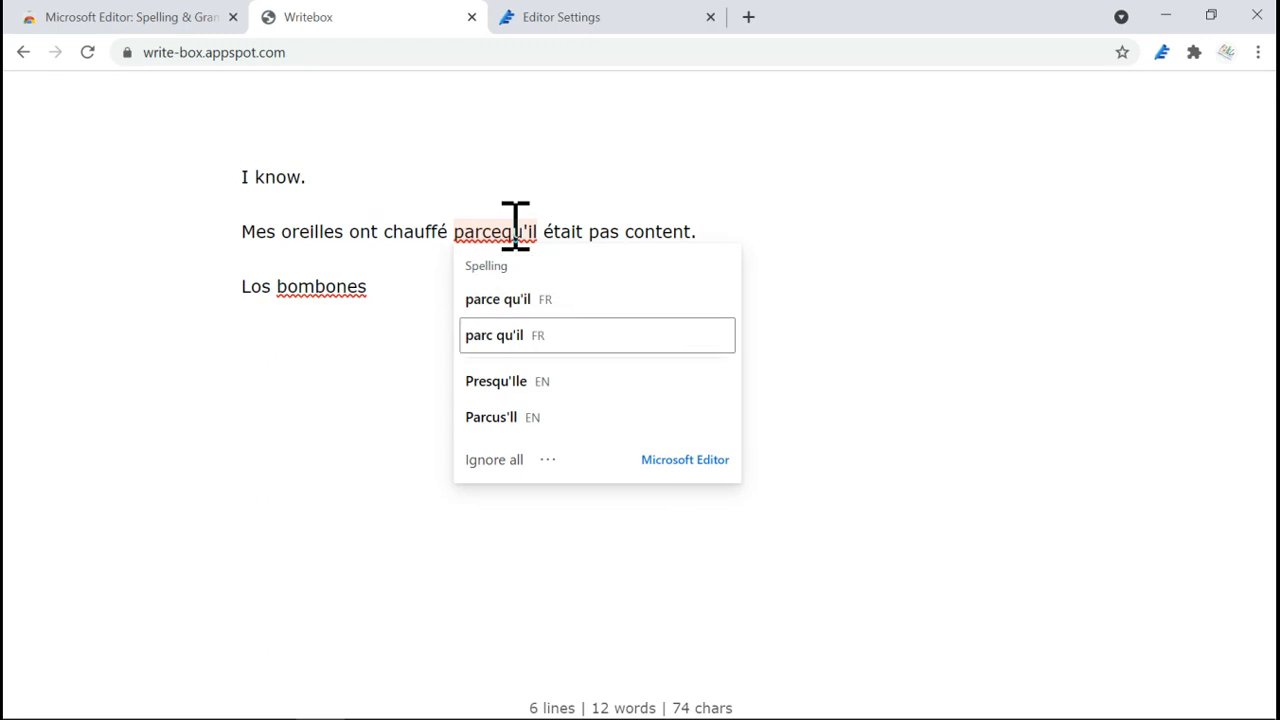
key("Up")
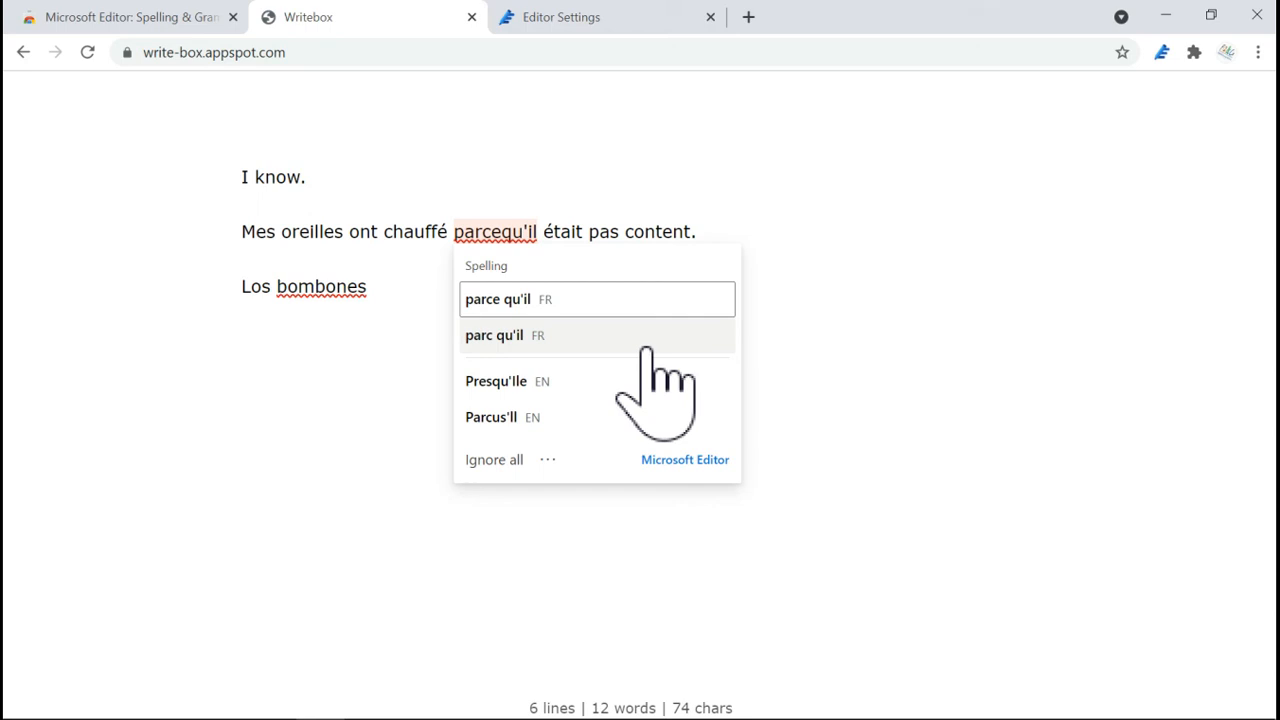
left_click(611, 300)
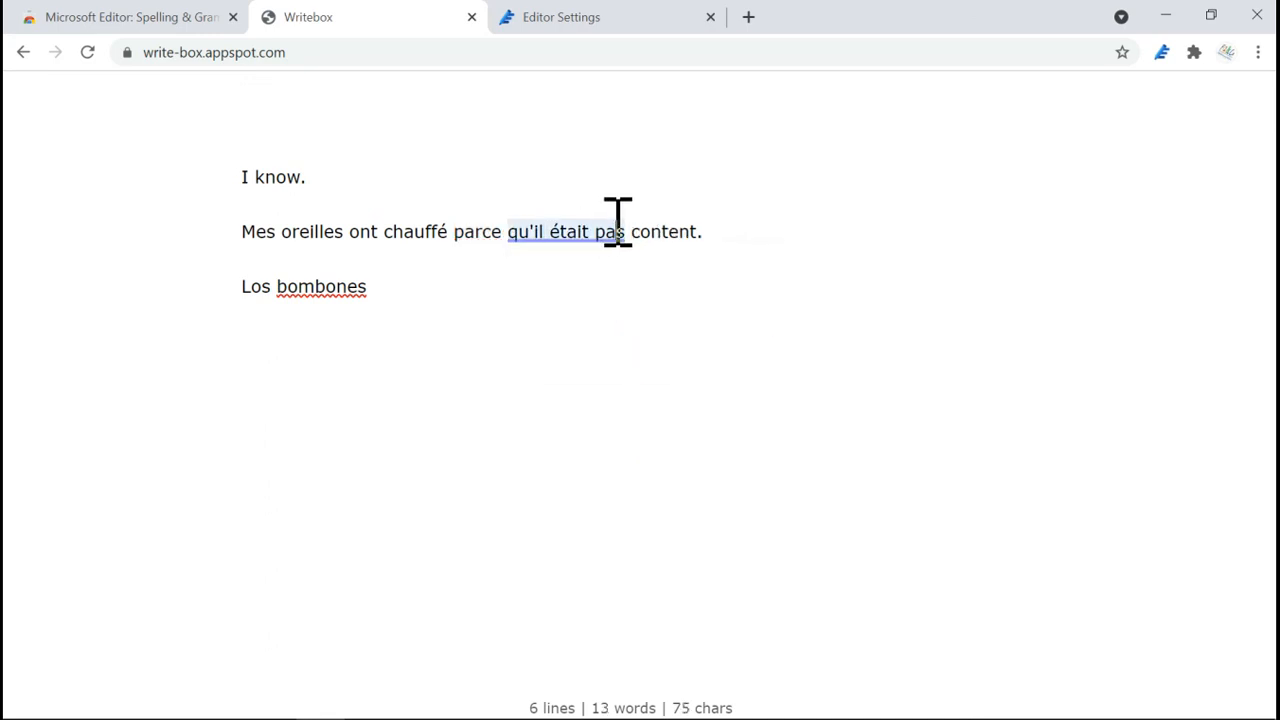
left_click(612, 221)
left_click(603, 298)
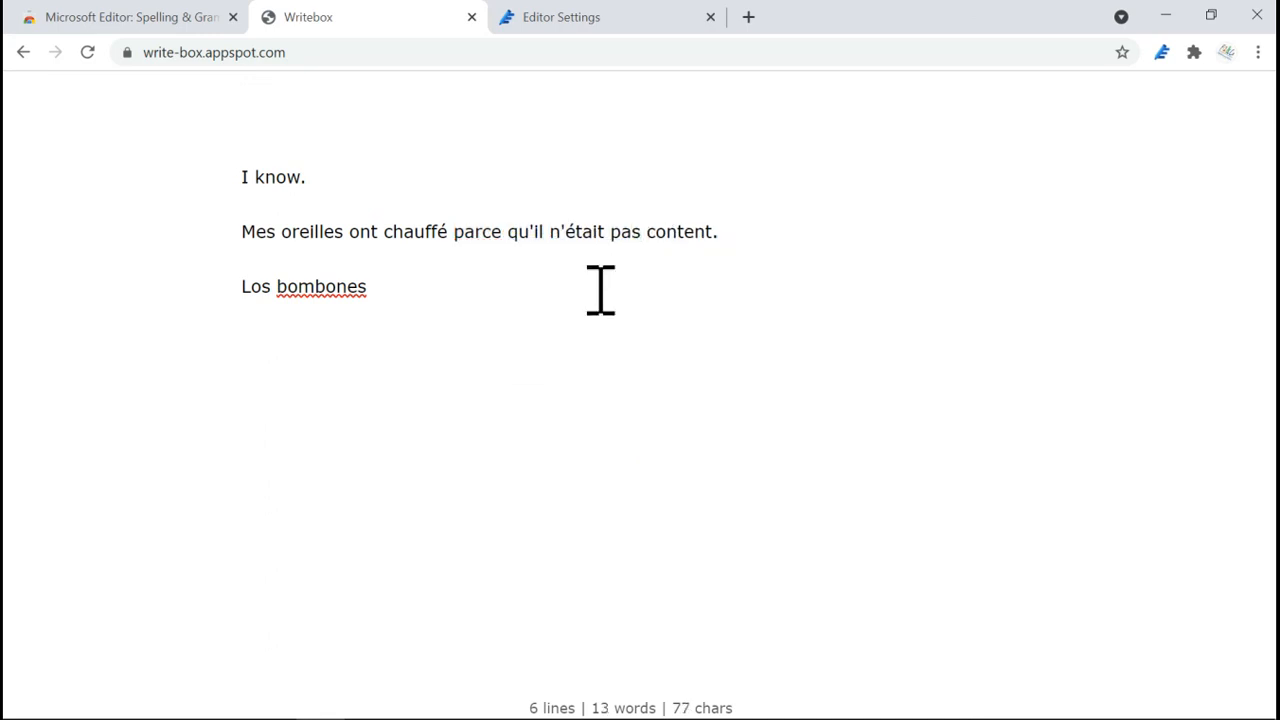